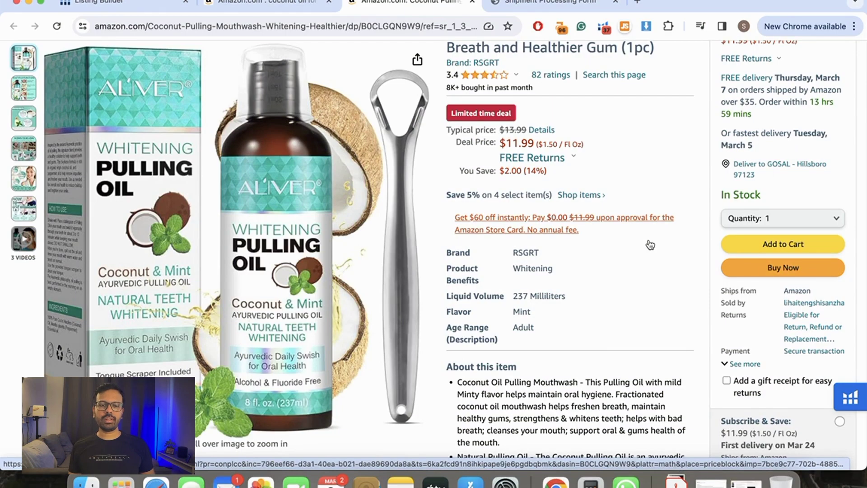
Review the ALIVER pulling oil page, highlighting its 30-day revenue and unit sales figures
{"action": "scroll", "coordinate": [650, 244], "scroll_direction": "up", "scroll_amount": 10}
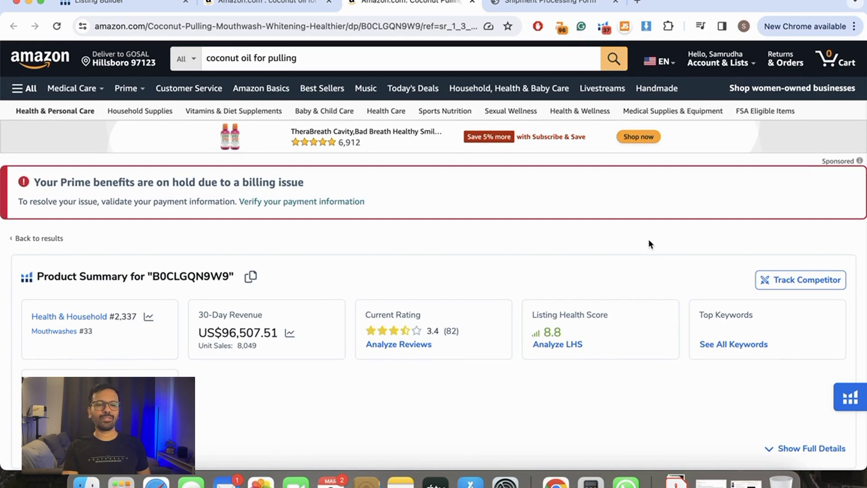
{"action": "scroll", "coordinate": [650, 244], "scroll_direction": "down", "scroll_amount": 10}
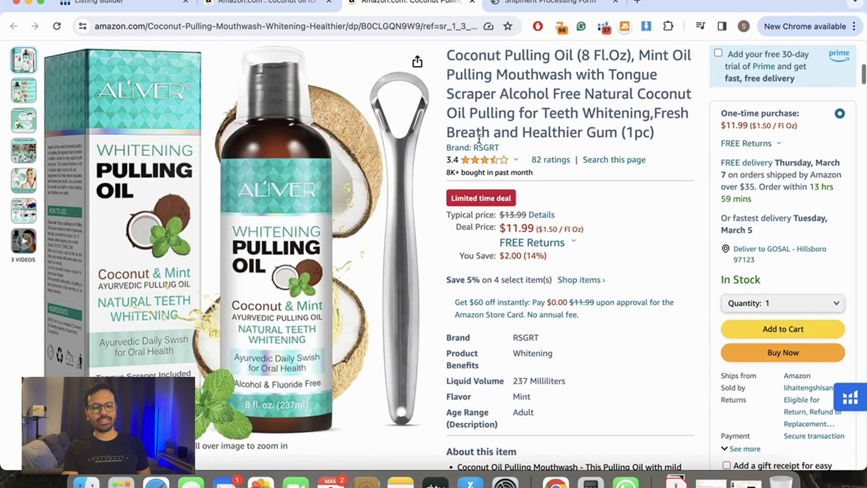
{"action": "scroll", "coordinate": [570, 258], "scroll_direction": "down", "scroll_amount": 1}
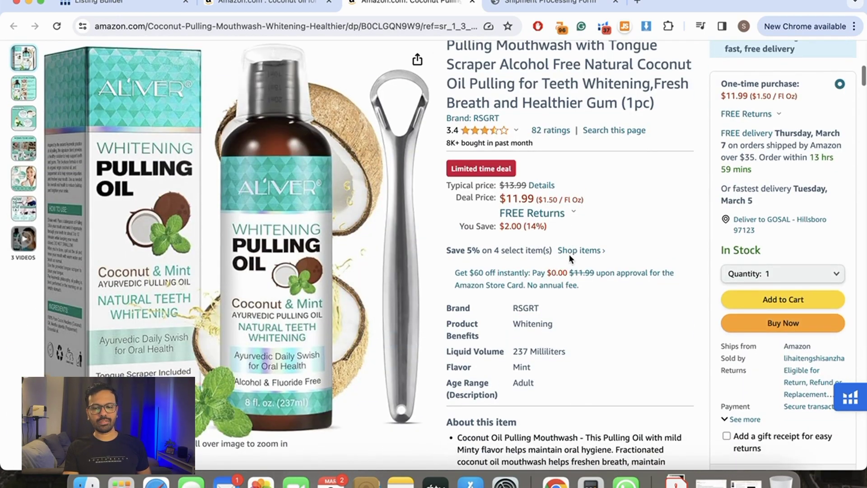
{"action": "scroll", "coordinate": [570, 258], "scroll_direction": "down", "scroll_amount": 2}
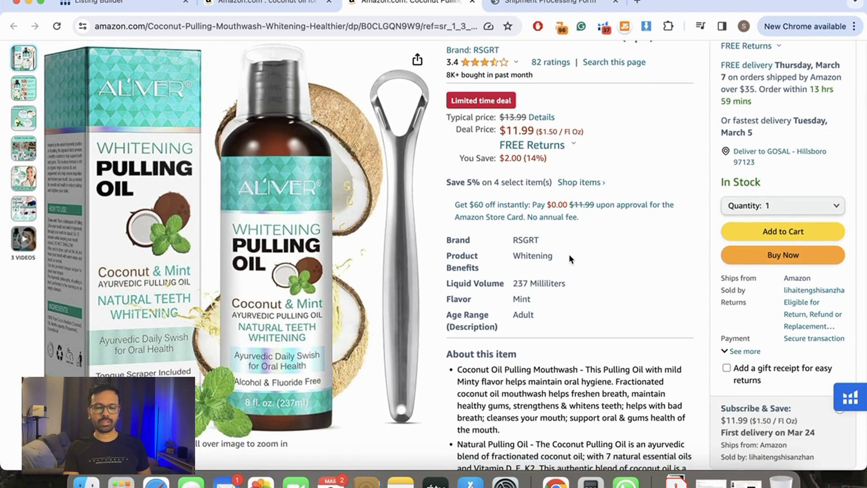
{"action": "scroll", "coordinate": [570, 258], "scroll_direction": "down", "scroll_amount": 3}
{"action": "scroll", "coordinate": [570, 258], "scroll_direction": "down", "scroll_amount": 3}
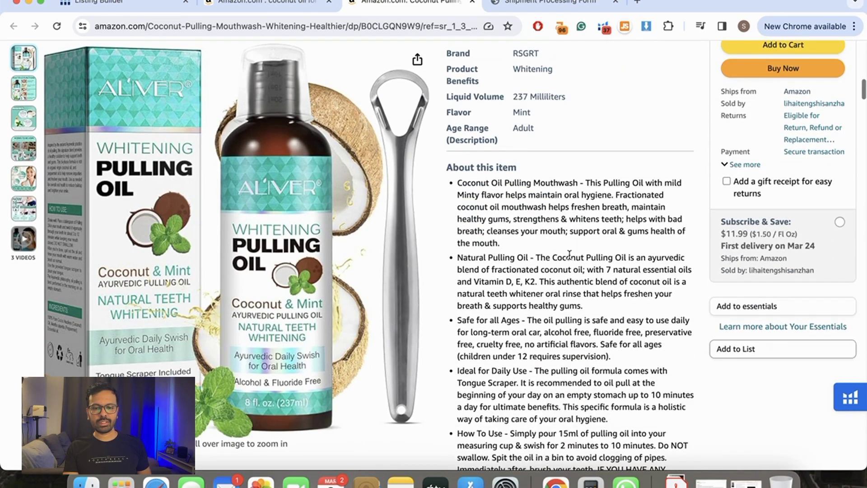
{"action": "scroll", "coordinate": [569, 255], "scroll_direction": "up", "scroll_amount": 15}
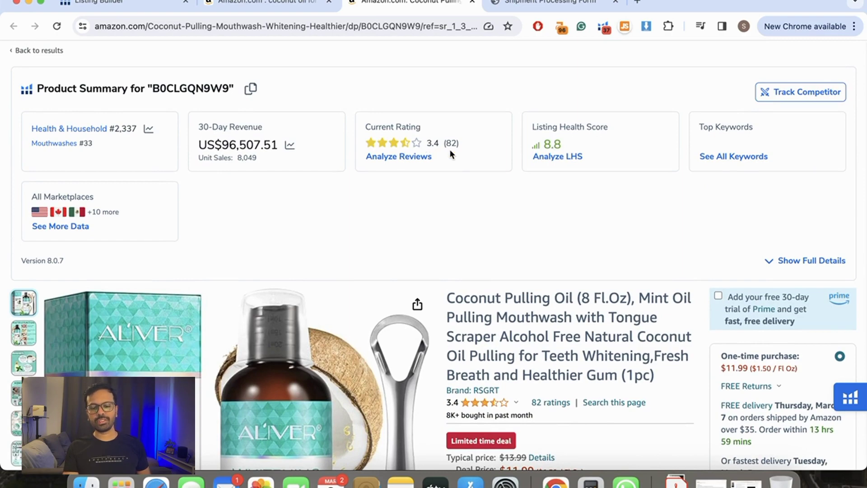
{"action": "scroll", "coordinate": [504, 232], "scroll_direction": "down", "scroll_amount": 2}
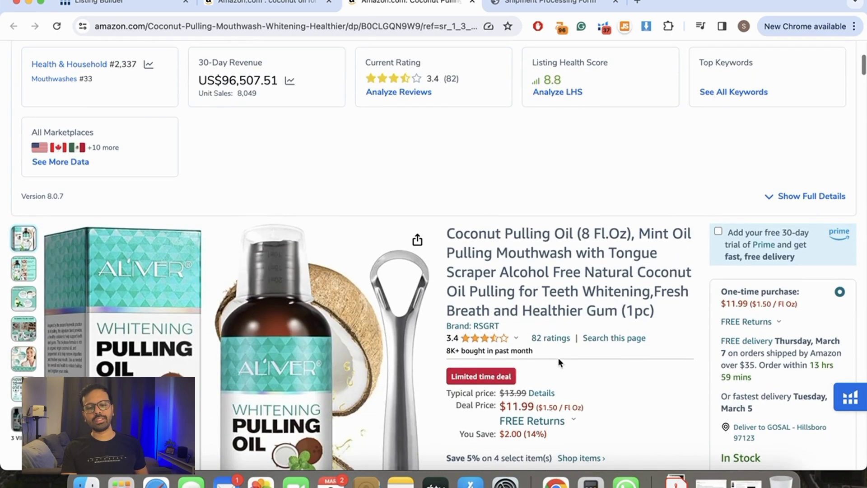
{"action": "scroll", "coordinate": [469, 317], "scroll_direction": "up", "scroll_amount": 2}
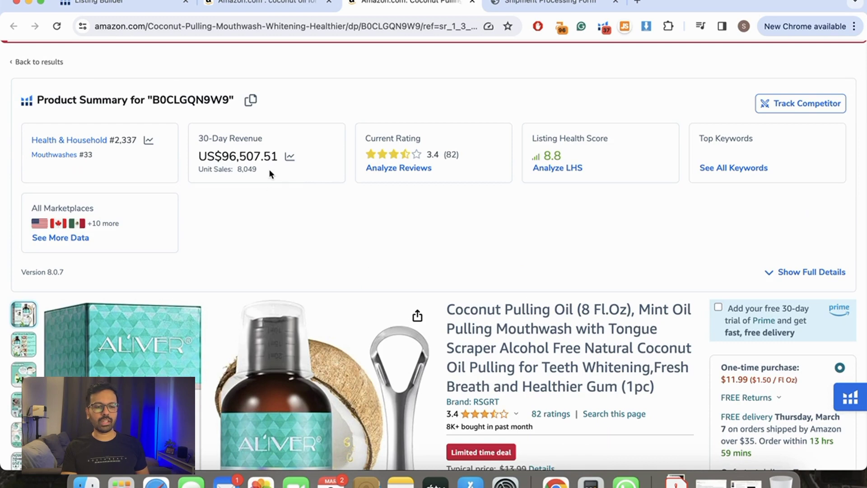
{"action": "left_click_drag", "start_coordinate": [269, 174], "coordinate": [200, 158]}
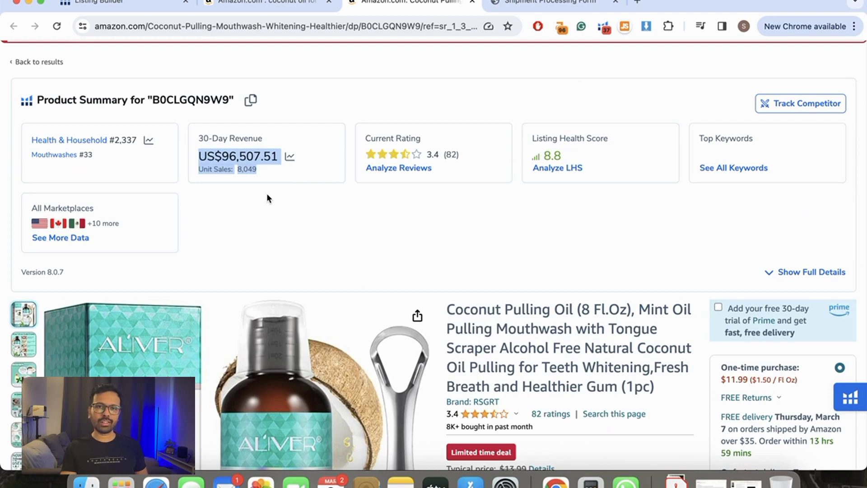
{"action": "left_click", "coordinate": [335, 212]}
Read the product's bullet points, then switch to the Helium 10 Listing Builder tab
{"action": "scroll", "coordinate": [336, 216], "scroll_direction": "down", "scroll_amount": 15}
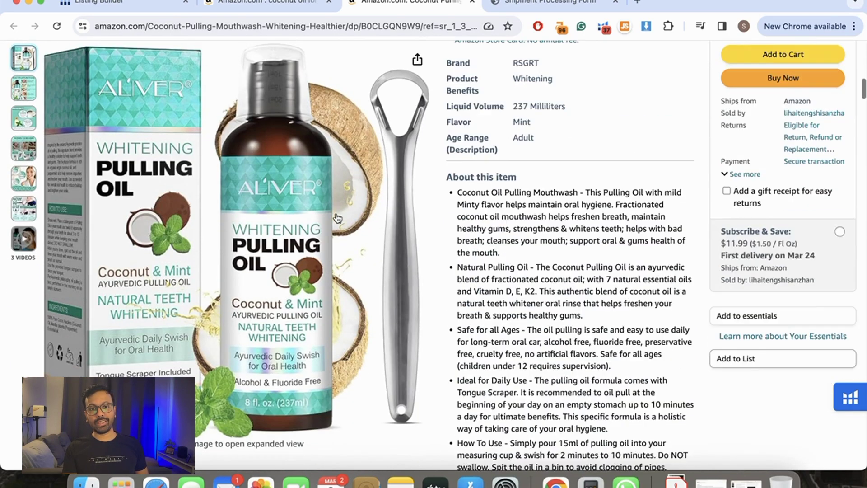
{"action": "scroll", "coordinate": [489, 185], "scroll_direction": "down", "scroll_amount": 1}
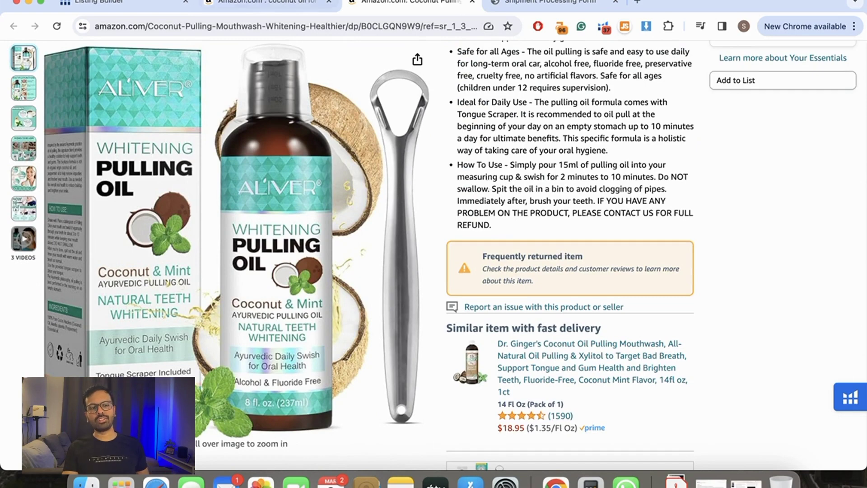
{"action": "left_click", "coordinate": [129, 3]}
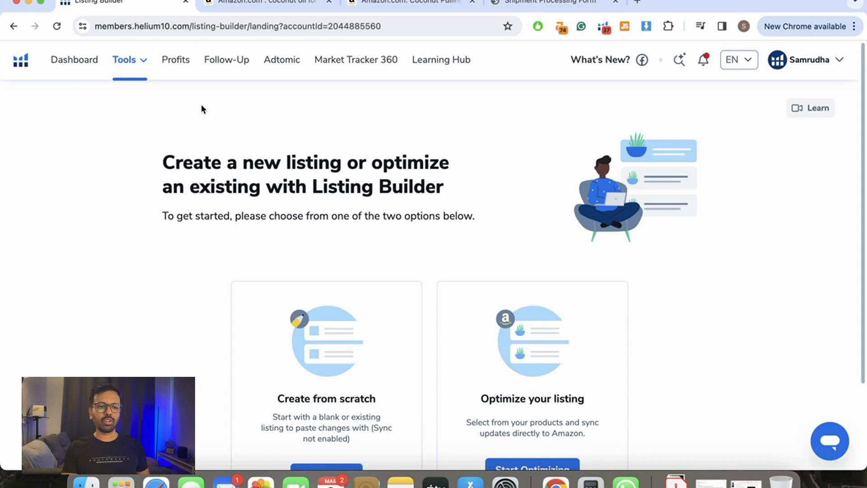
Open the Listing Builder tool and choose to create a new listing from scratch
{"action": "left_click", "coordinate": [141, 63]}
{"action": "left_click", "coordinate": [478, 260]}
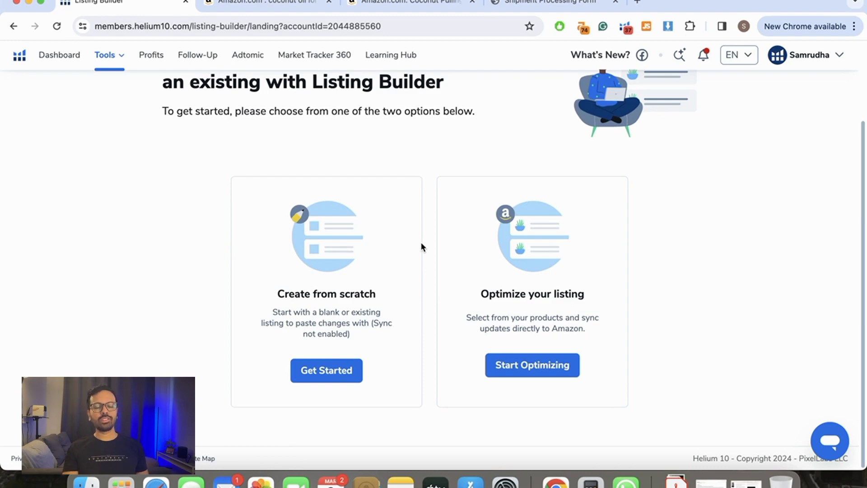
{"action": "left_click", "coordinate": [337, 371]}
{"action": "left_click", "coordinate": [316, 300]}
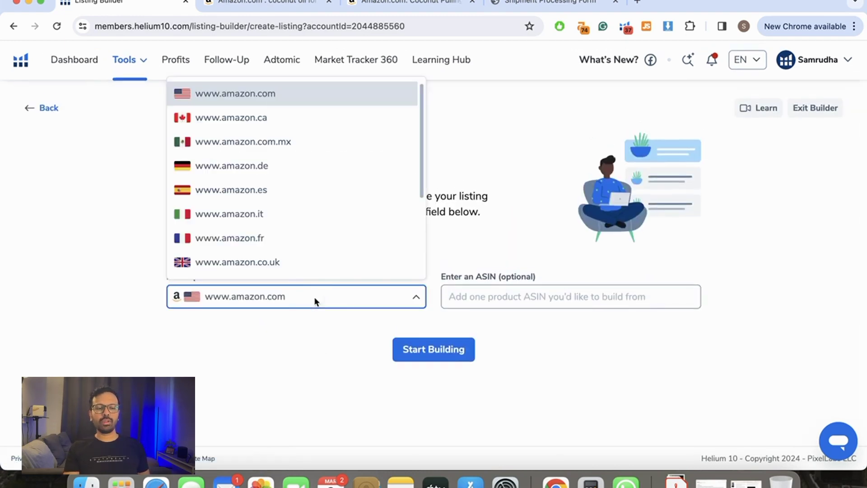
{"action": "scroll", "coordinate": [331, 151], "scroll_direction": "down", "scroll_amount": 3}
{"action": "scroll", "coordinate": [331, 151], "scroll_direction": "up", "scroll_amount": 3}
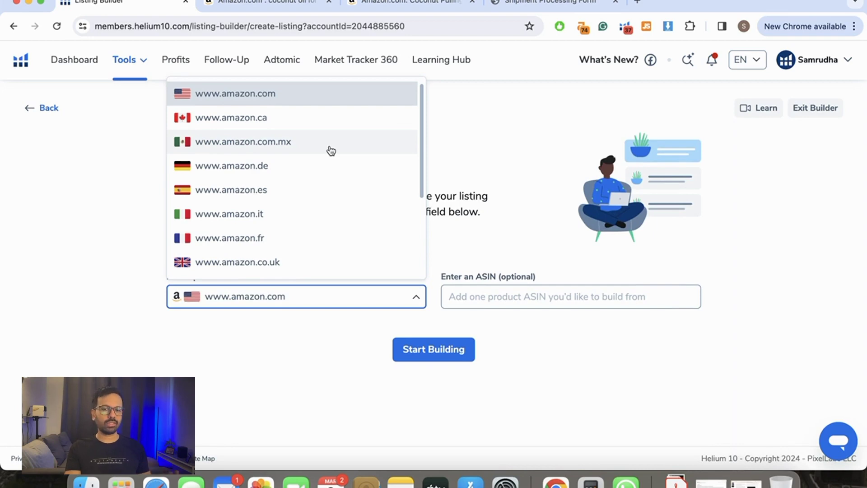
{"action": "left_click", "coordinate": [397, 411]}
{"action": "left_click", "coordinate": [450, 353]}
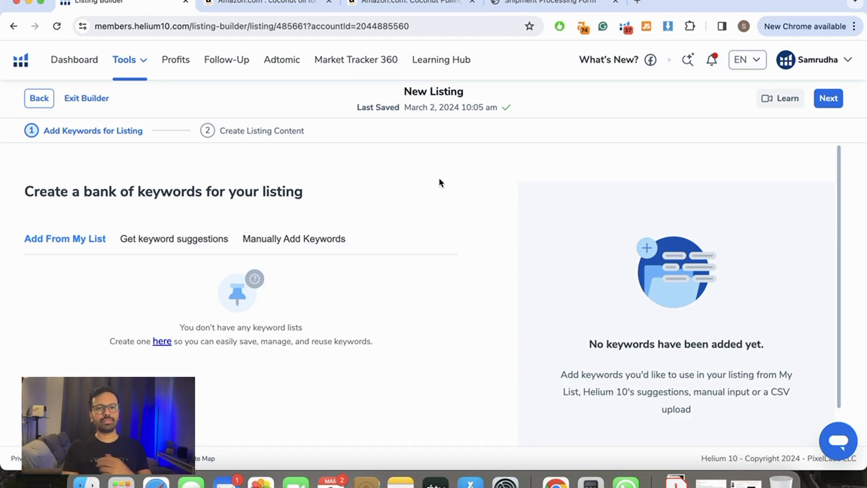
{"action": "left_click", "coordinate": [160, 244]}
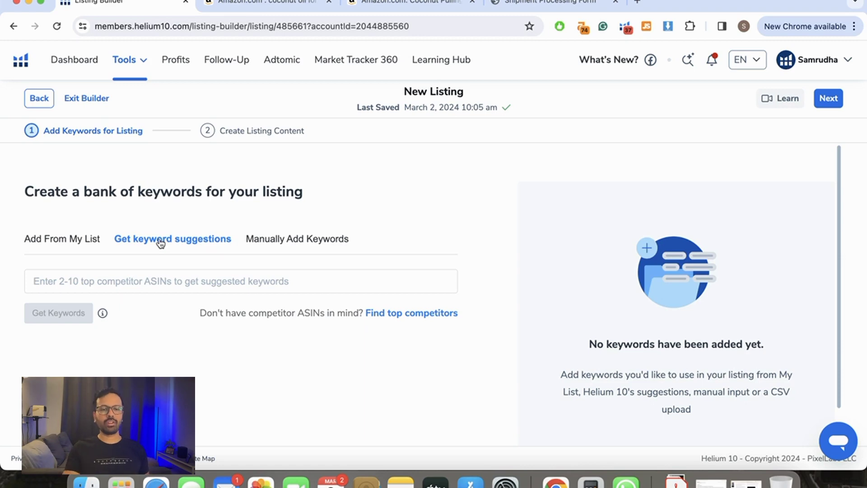
{"action": "left_click", "coordinate": [421, 6]}
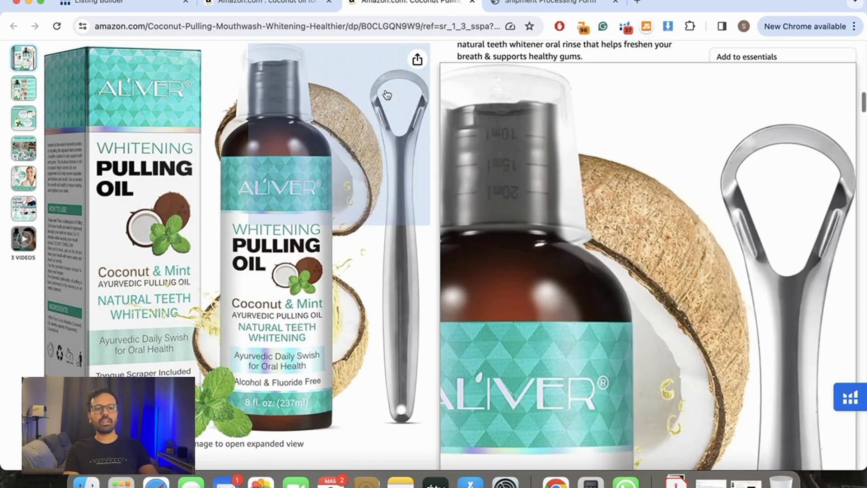
Copy the ALIVER ASIN B0CLGQN9W9 and paste it as the first competitor
{"action": "double_click", "coordinate": [386, 26]}
{"action": "key", "text": "ctrl+c"}
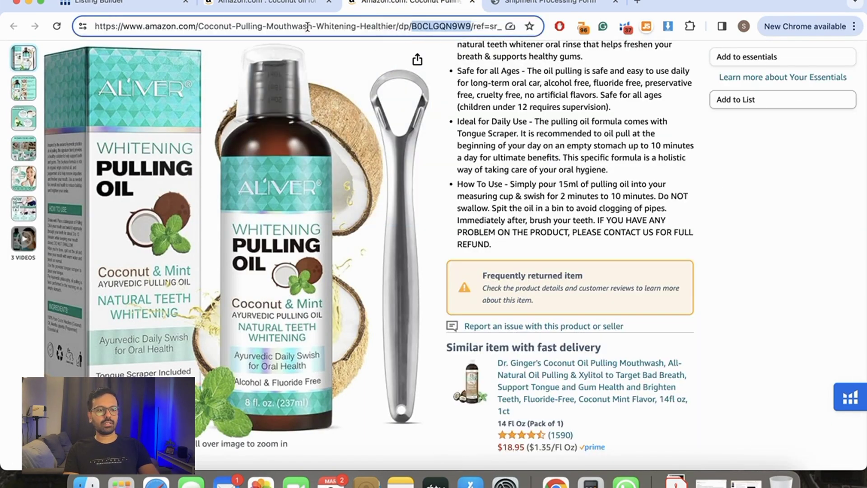
{"action": "left_click", "coordinate": [131, 6]}
{"action": "key", "text": "ctrl+v"}
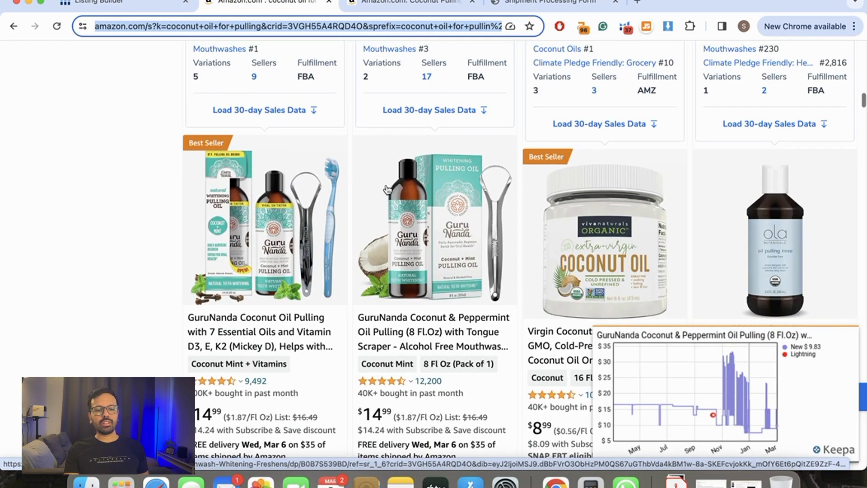
Add the GuruNanda Coconut Oil Pulling ASIN B0BVFXGMLW as the second competitor
{"action": "scroll", "coordinate": [271, 195], "scroll_direction": "down", "scroll_amount": 3}
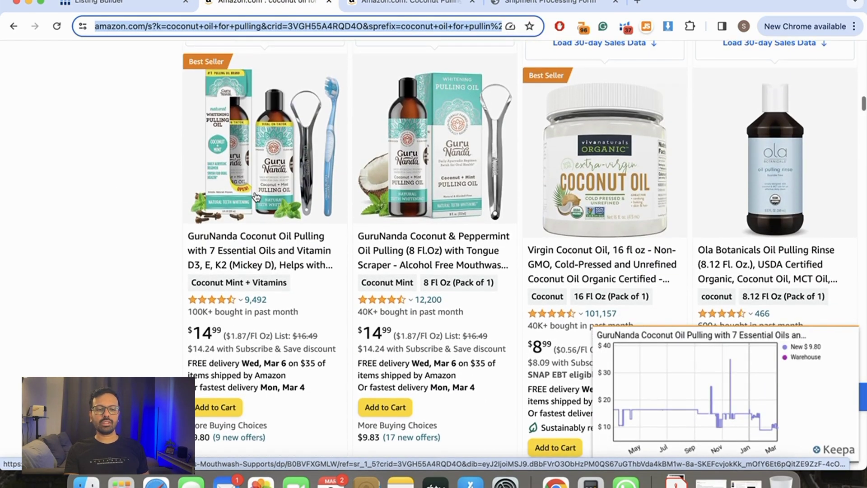
{"action": "left_click", "coordinate": [255, 154]}
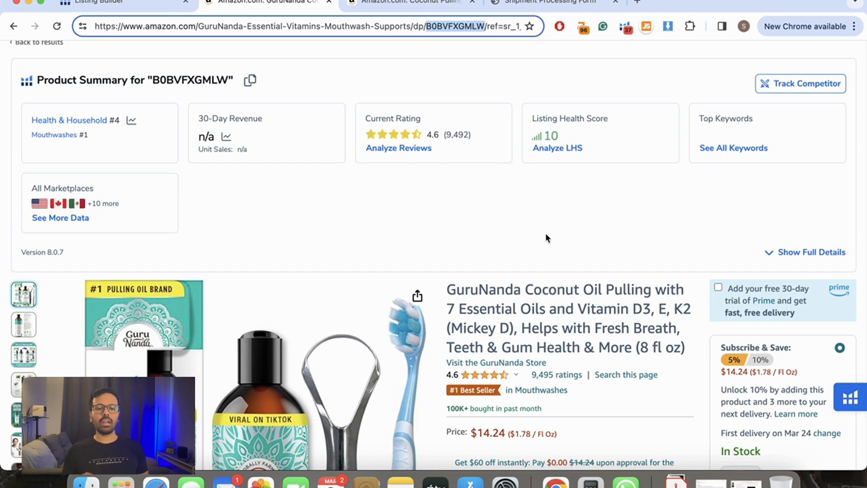
{"action": "left_click", "coordinate": [412, 3]}
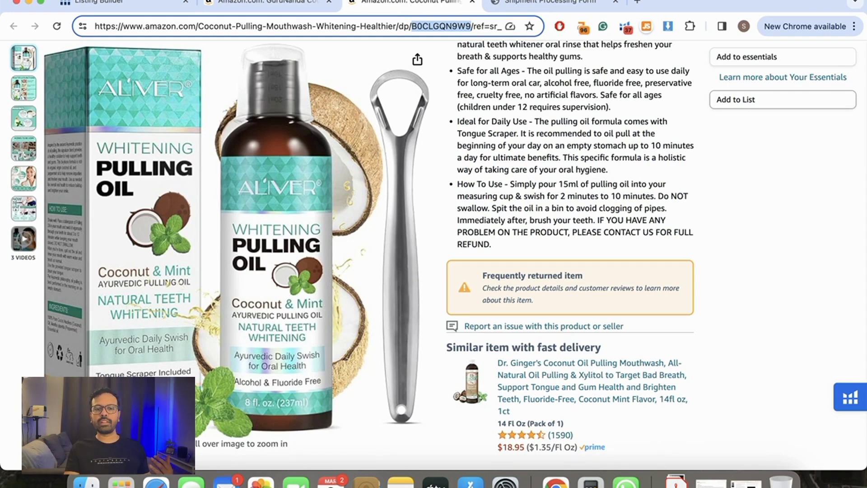
{"action": "scroll", "coordinate": [619, 199], "scroll_direction": "up", "scroll_amount": 15}
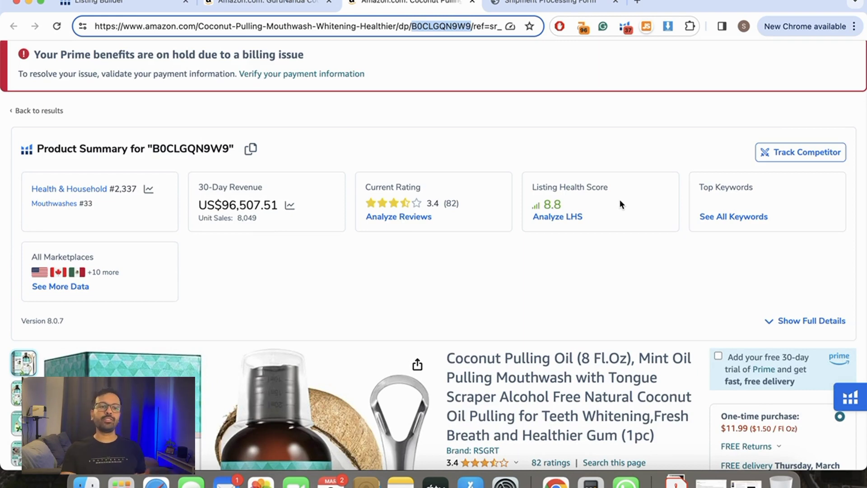
{"action": "left_click", "coordinate": [224, 4]}
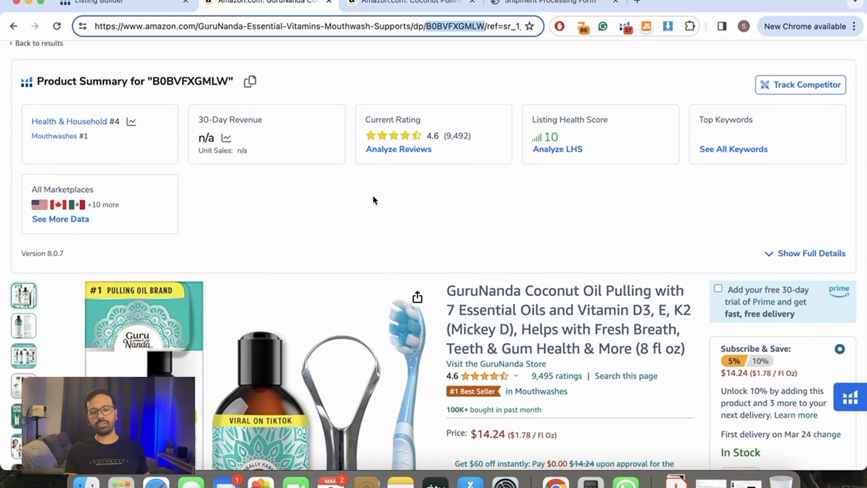
{"action": "key", "text": "super+1"}
{"action": "type", "text": "B0BVFXGMLW"}
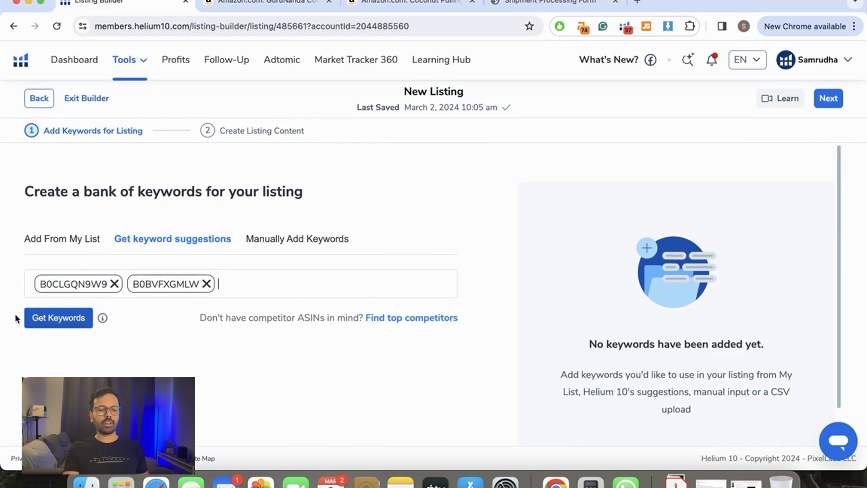
Fetch suggestions for both ASINs, add ten chosen keywords to the bank, and continue to content
{"action": "left_click", "coordinate": [71, 316]}
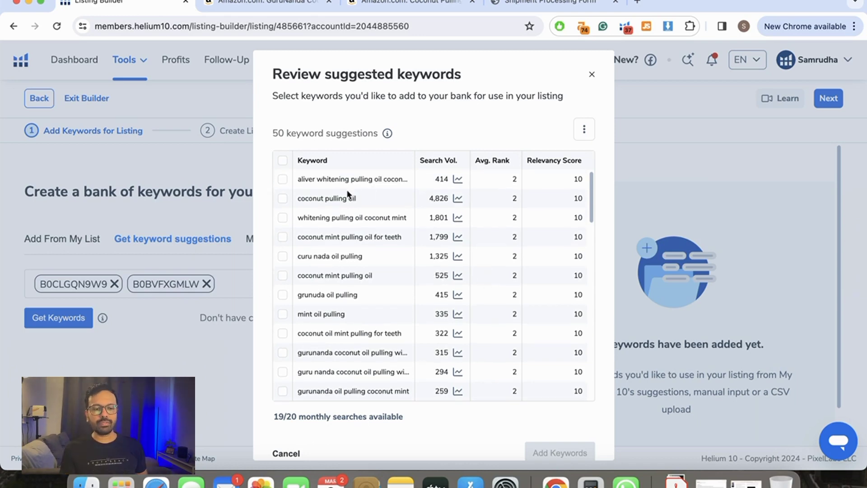
{"action": "left_click", "coordinate": [282, 199]}
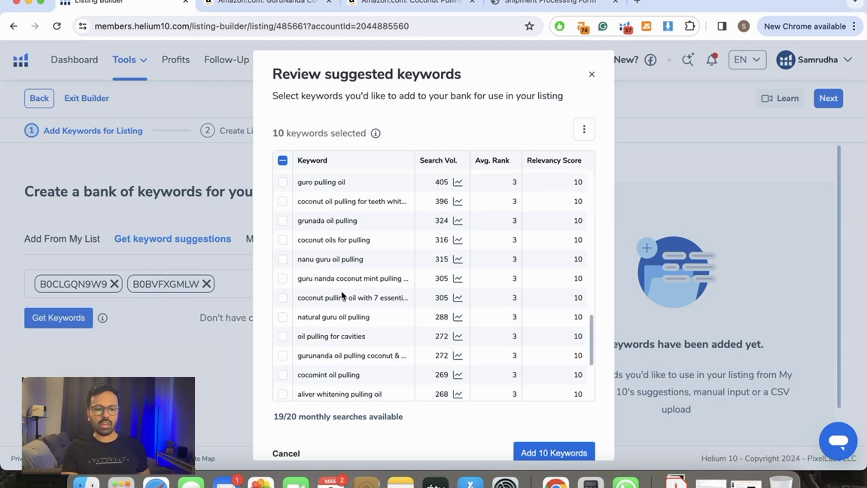
{"action": "scroll", "coordinate": [342, 293], "scroll_direction": "down", "scroll_amount": 3}
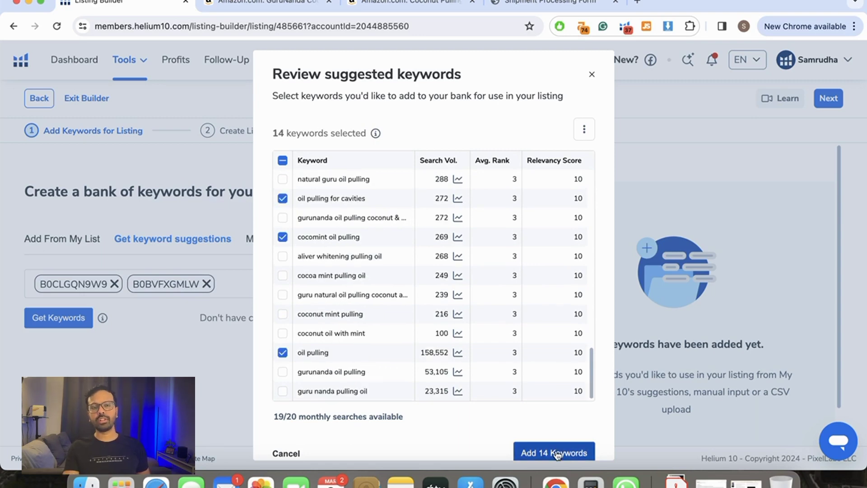
{"action": "left_click", "coordinate": [554, 453]}
{"action": "left_click", "coordinate": [828, 98]}
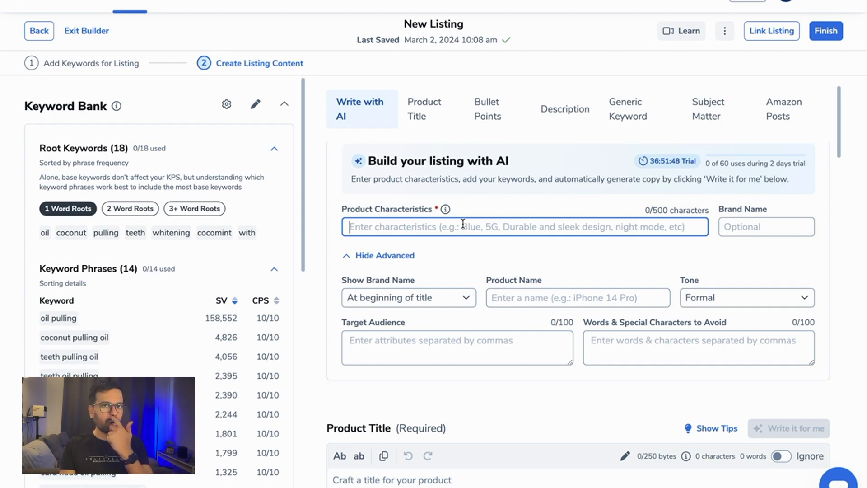
Enter product characteristics: natural coconut pulling oil with essential oils and vitamins for healthier gums and teeth
{"action": "type", "text": "Cu"}
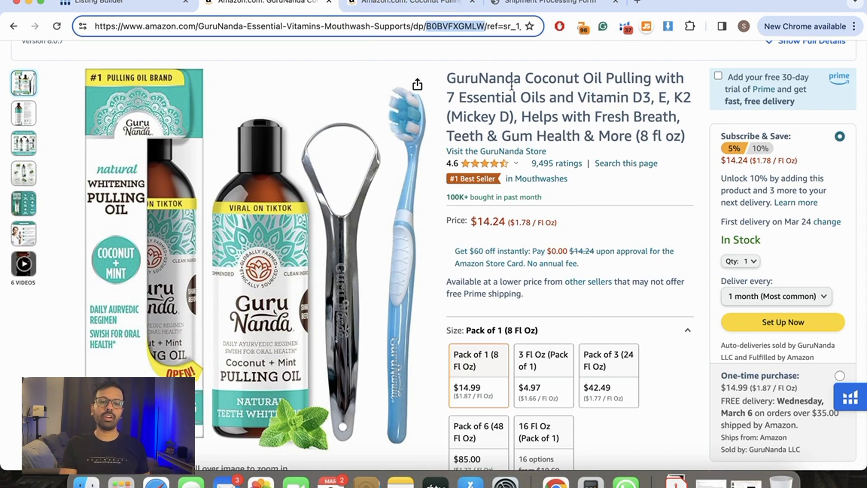
{"action": "key", "text": "ctrl+Tab"}
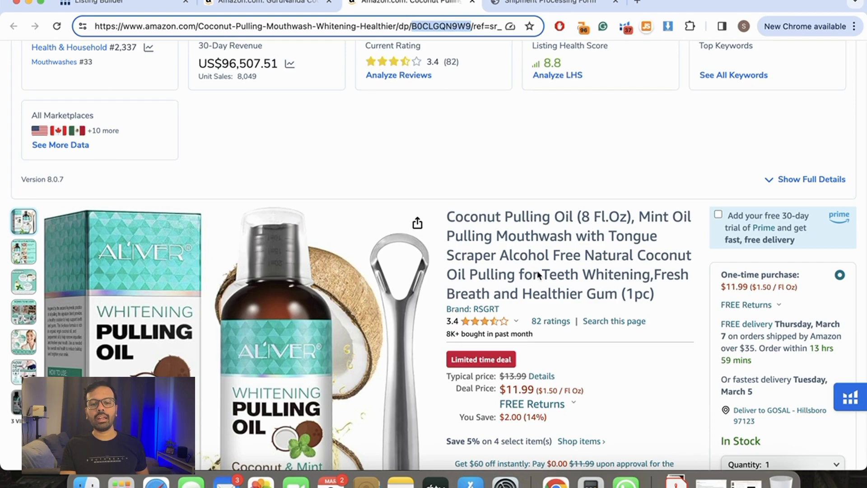
{"action": "scroll", "coordinate": [538, 271], "scroll_direction": "down", "scroll_amount": 1}
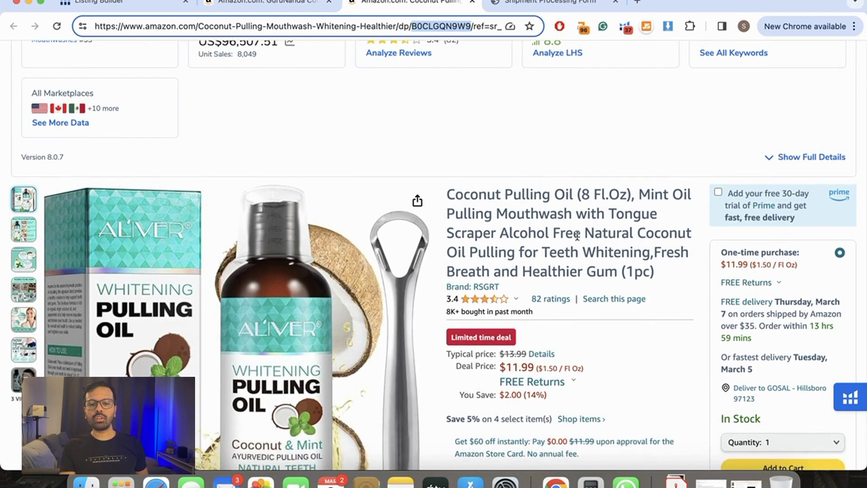
{"action": "key", "text": "ctrl+shift+Tab"}
{"action": "key", "text": "ctrl+shift+Tab"}
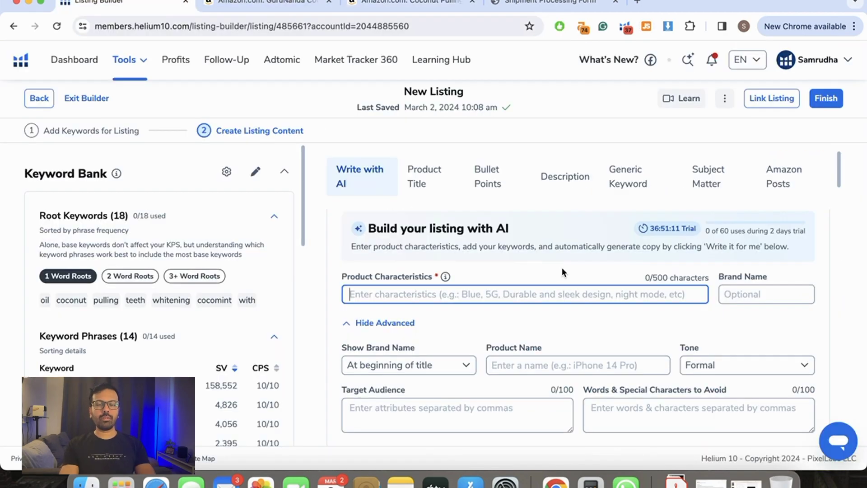
{"action": "type", "text": "Nat"}
{"action": "type", "text": "ural Coconut Oil pulling with essential oils and vitamins for healthier"}
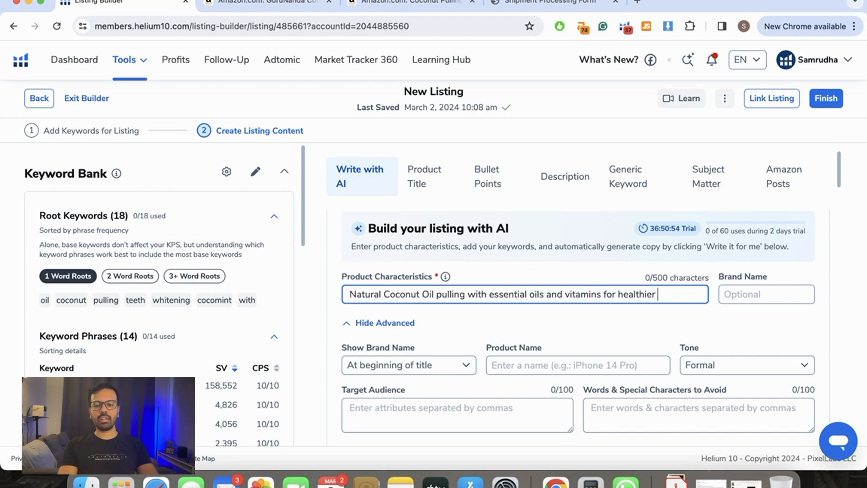
{"action": "type", "text": " gums and teeth"}
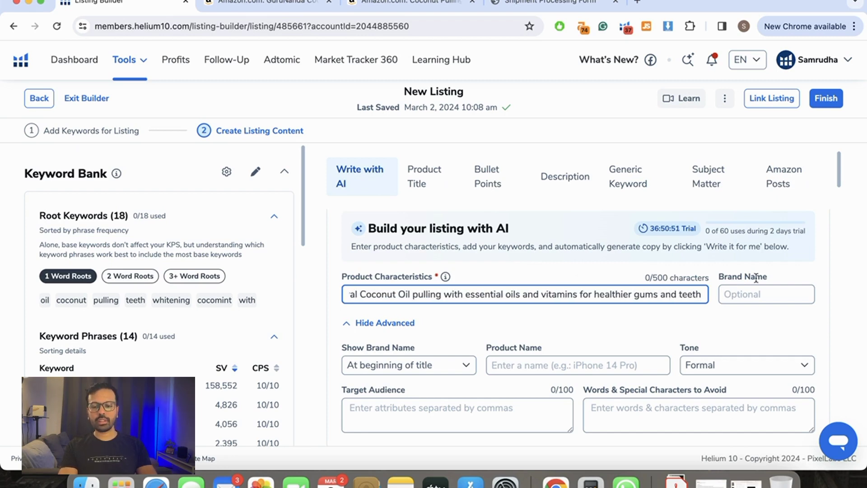
{"action": "left_click", "coordinate": [782, 296]}
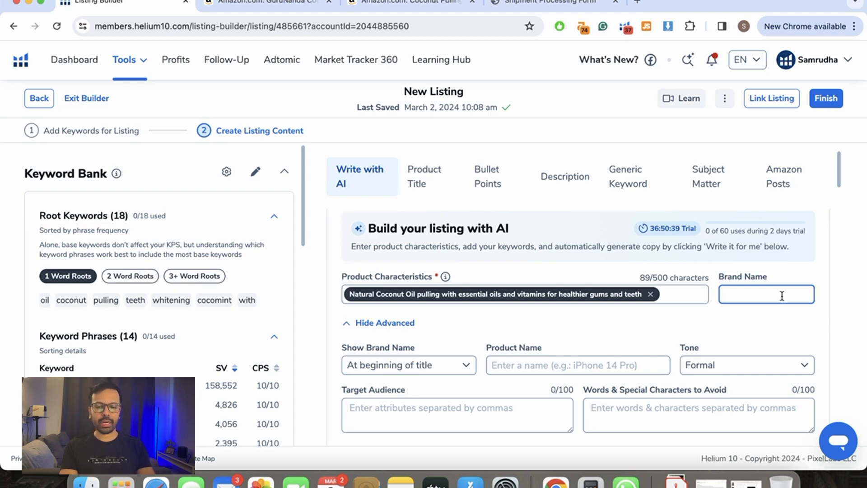
Set brand CocoPuller, product name 'Coconut Oil For Pulling', and the Educational writing tone
{"action": "type", "text": "CocoPuller"}
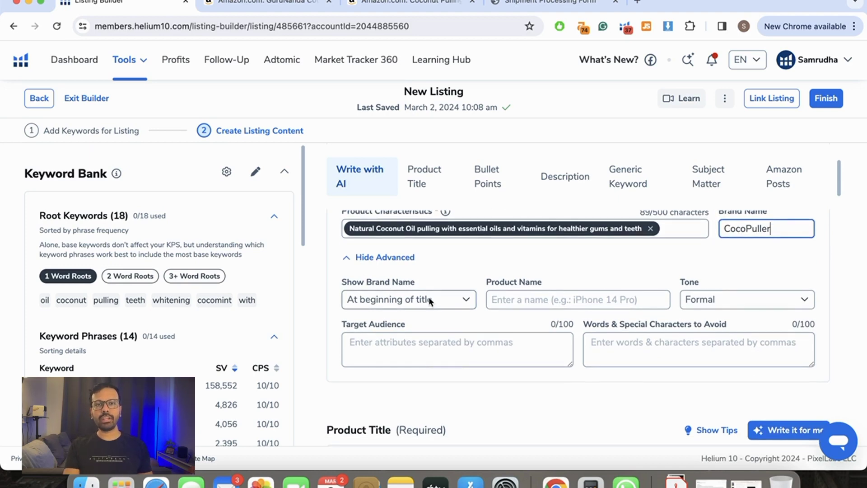
{"action": "left_click", "coordinate": [532, 292]}
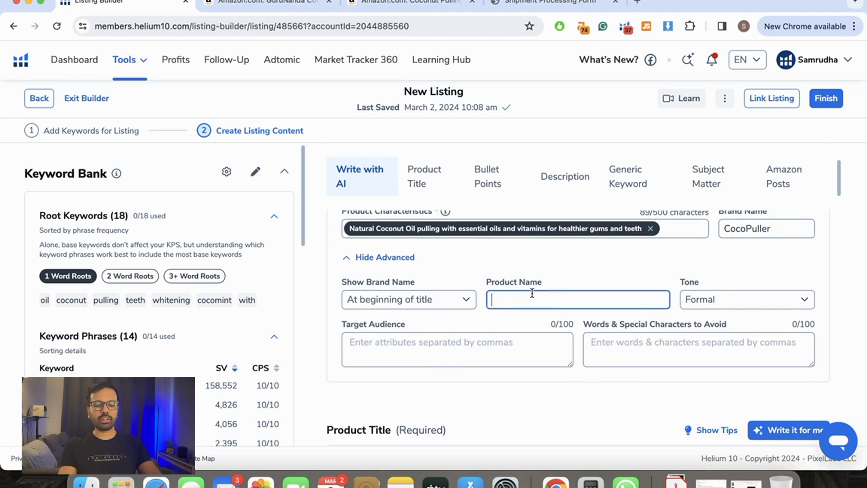
{"action": "type", "text": "Coconut Oil For Pulling"}
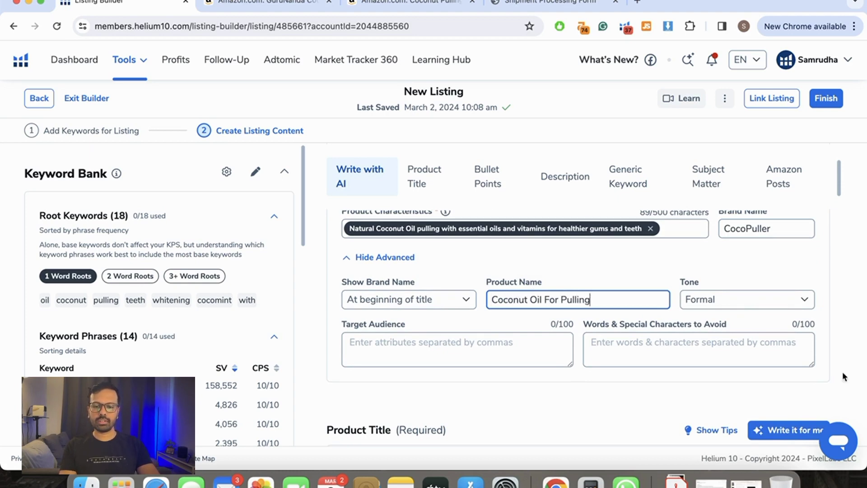
{"action": "left_click", "coordinate": [782, 298]}
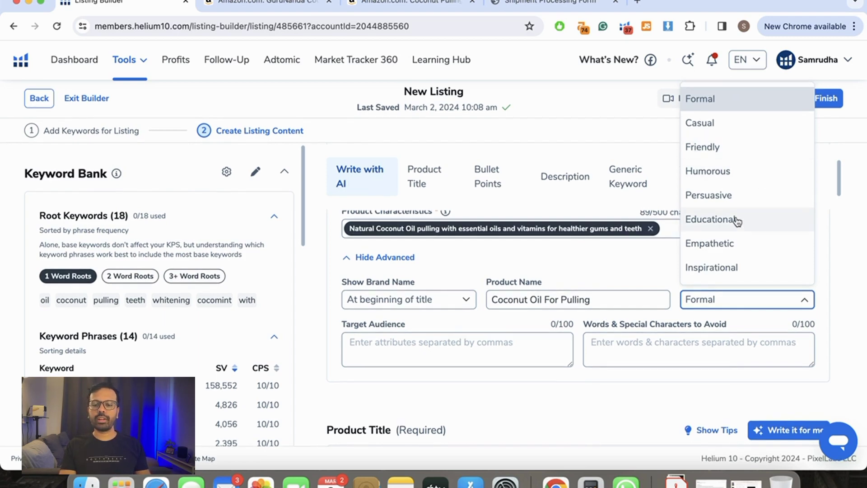
{"action": "left_click", "coordinate": [736, 219]}
Add GuruNanda to the Words to Avoid field
{"action": "left_click", "coordinate": [422, 350]}
{"action": "scroll", "coordinate": [421, 346], "scroll_direction": "down", "scroll_amount": 1}
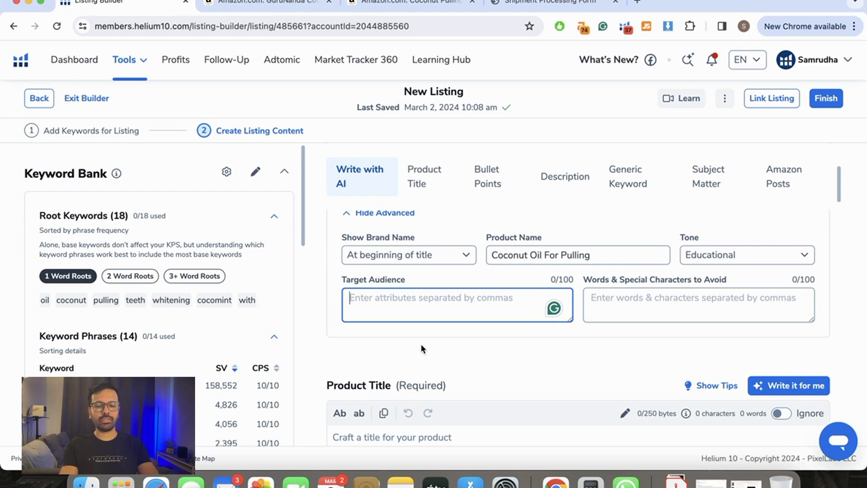
{"action": "key", "text": "Tab"}
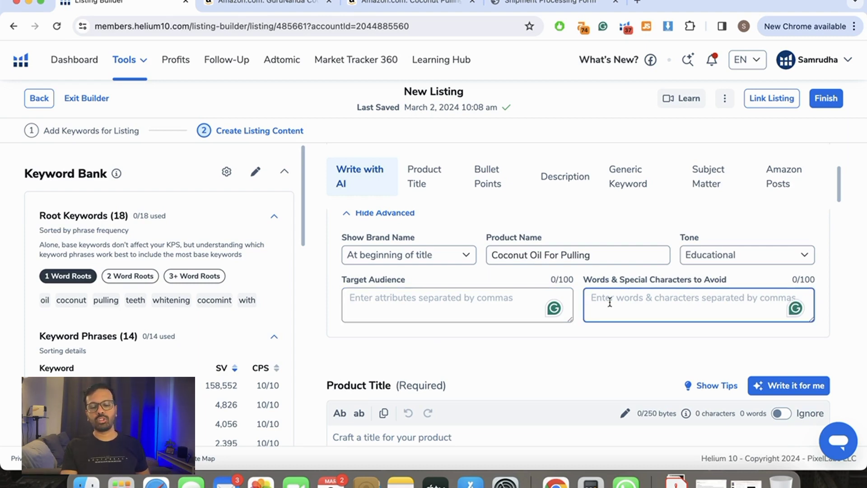
{"action": "type", "text": "Guru"}
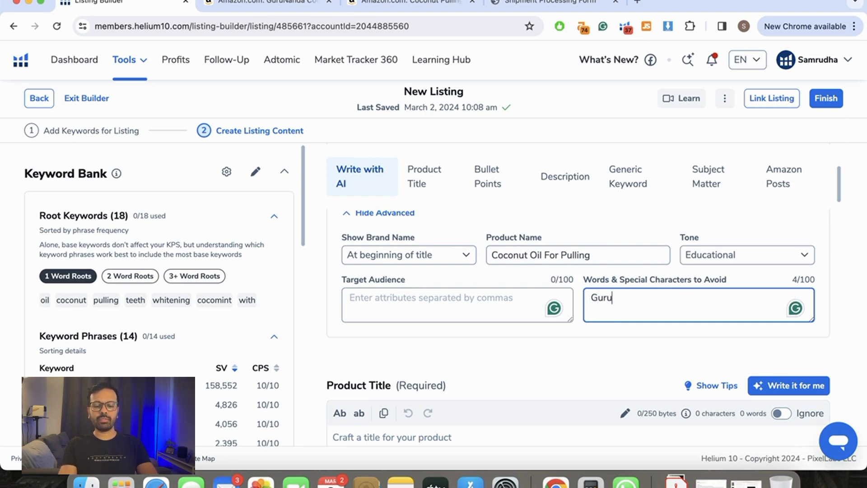
{"action": "type", "text": "Nanda"}
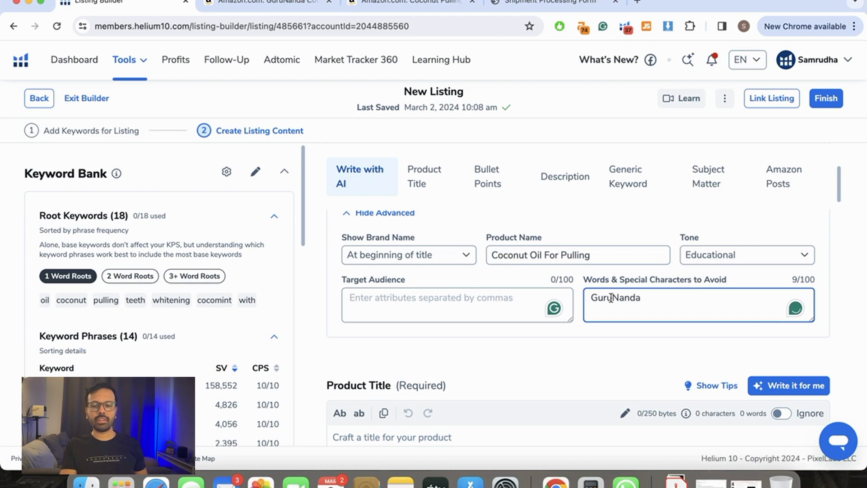
{"action": "scroll", "coordinate": [586, 425], "scroll_direction": "down", "scroll_amount": 2}
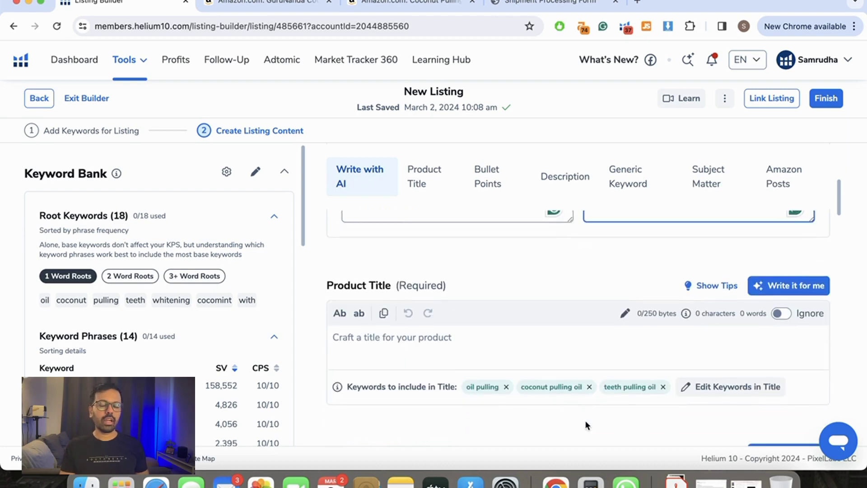
{"action": "scroll", "coordinate": [584, 420], "scroll_direction": "down", "scroll_amount": 1}
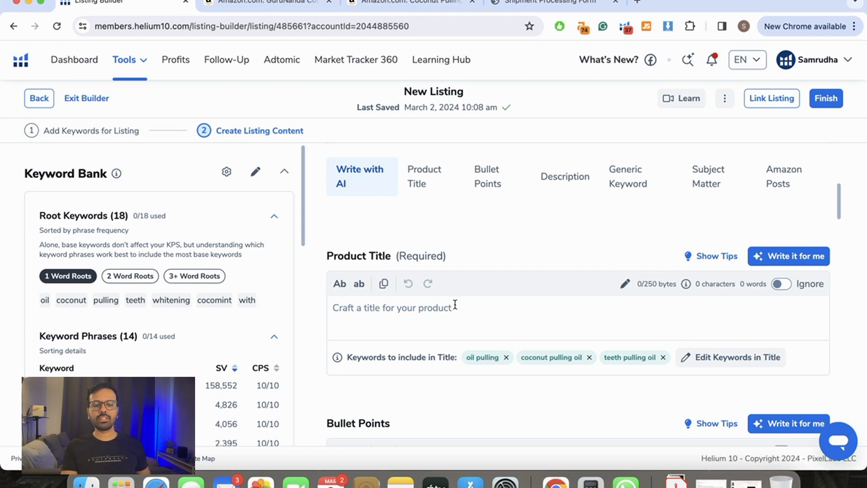
Generate an AI product title suggestion beginning 'CocoPuller Natural Coconut Pulling Oil'
{"action": "scroll", "coordinate": [561, 240], "scroll_direction": "down", "scroll_amount": 1}
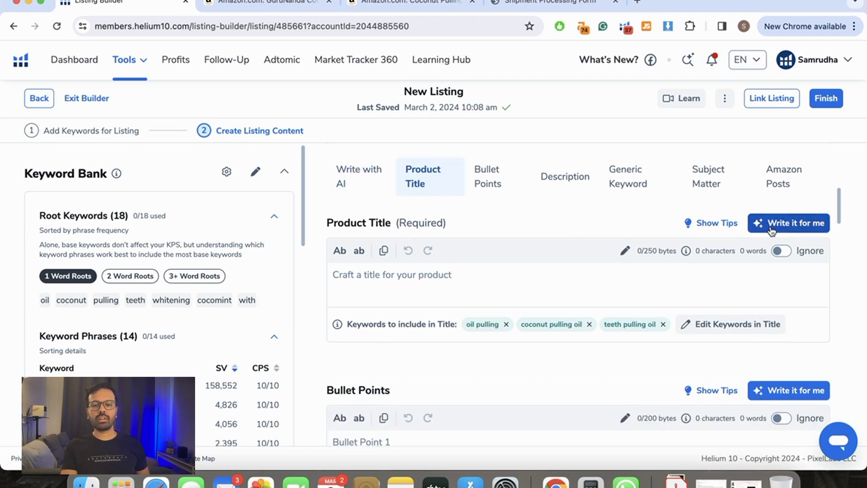
{"action": "left_click", "coordinate": [772, 230]}
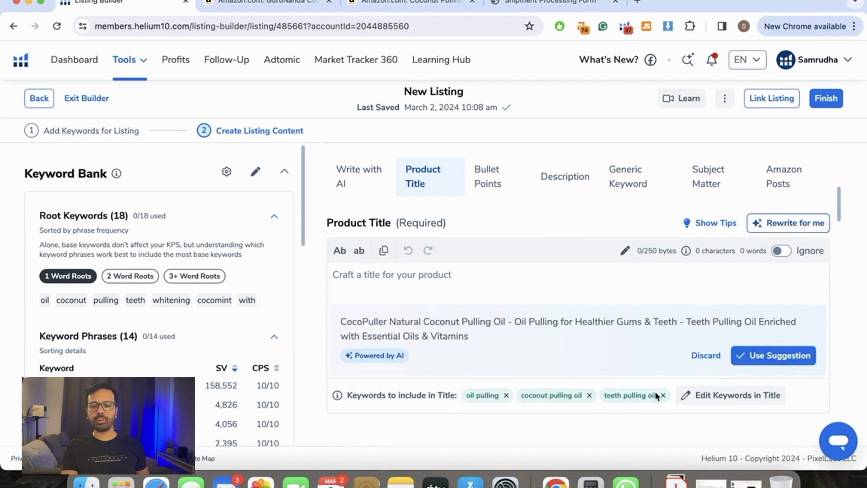
{"action": "scroll", "coordinate": [586, 325], "scroll_direction": "down", "scroll_amount": 1}
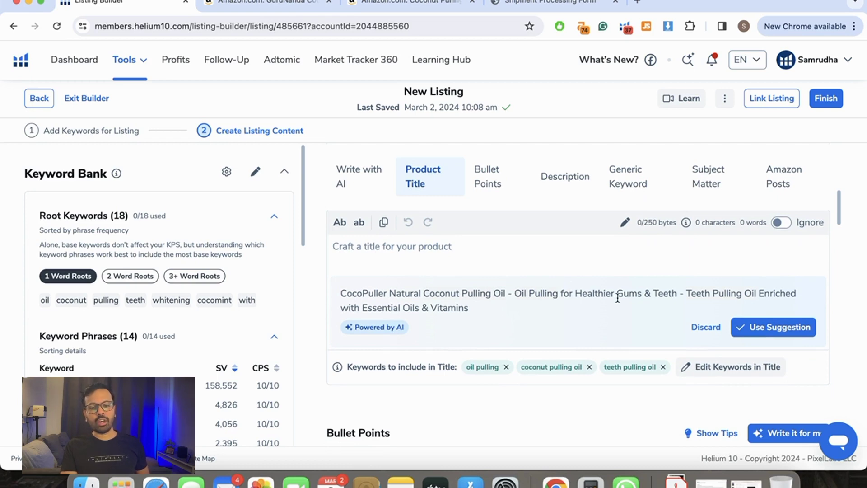
{"action": "scroll", "coordinate": [453, 315], "scroll_direction": "down", "scroll_amount": 3}
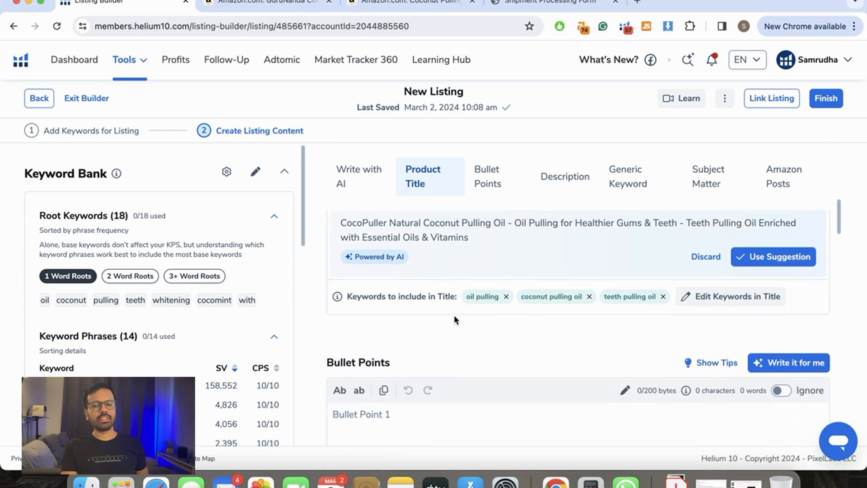
{"action": "scroll", "coordinate": [454, 315], "scroll_direction": "up", "scroll_amount": 5}
{"action": "scroll", "coordinate": [455, 315], "scroll_direction": "down", "scroll_amount": 1}
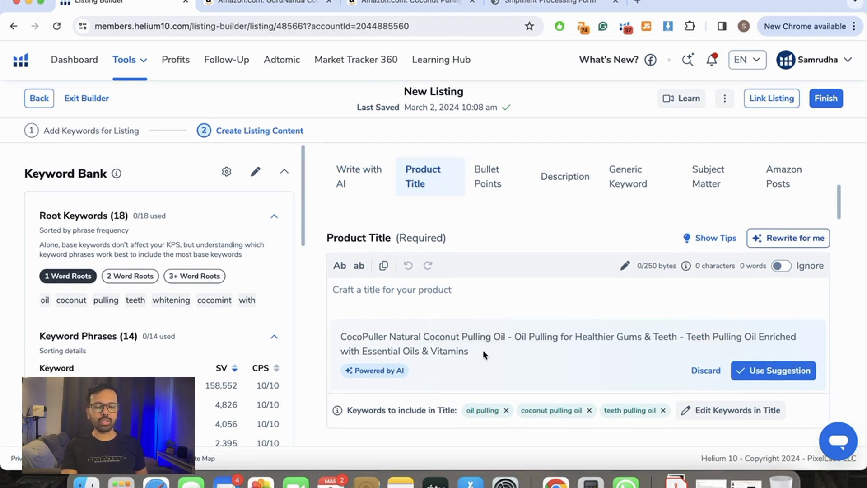
Add a fifth empty bullet point field below the existing bullets
{"action": "scroll", "coordinate": [483, 349], "scroll_direction": "down", "scroll_amount": 8}
{"action": "scroll", "coordinate": [484, 350], "scroll_direction": "down", "scroll_amount": 10}
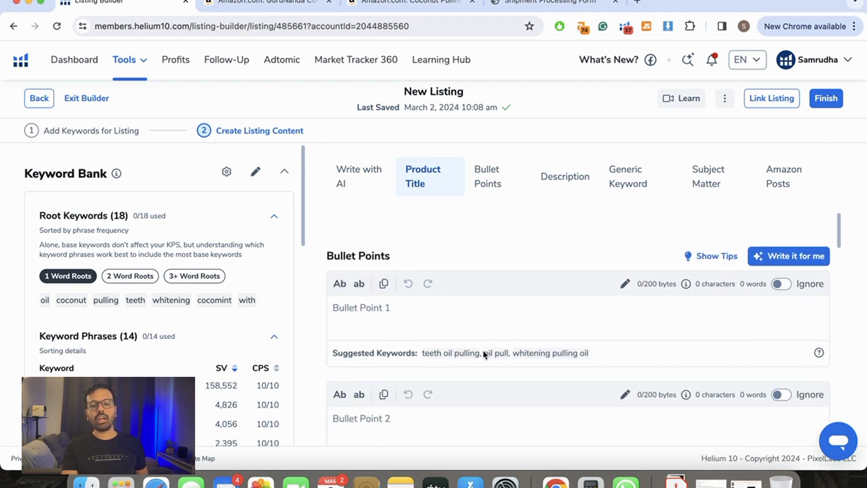
{"action": "scroll", "coordinate": [483, 349], "scroll_direction": "down", "scroll_amount": 10}
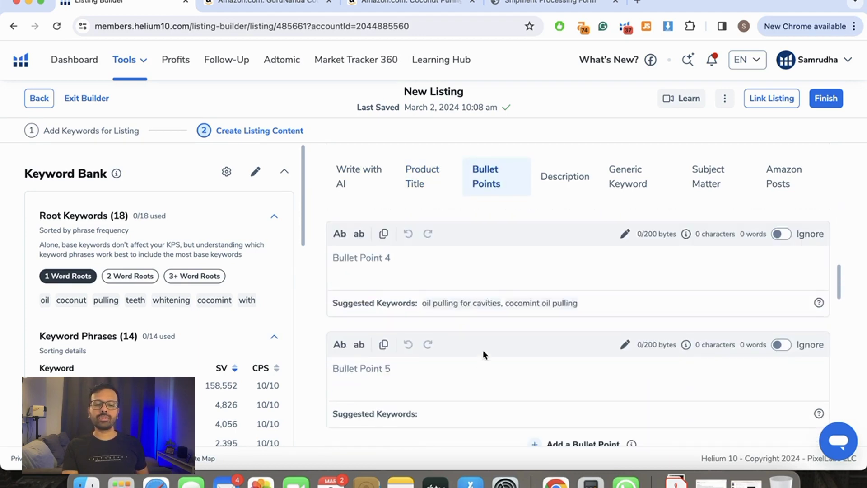
{"action": "scroll", "coordinate": [483, 350], "scroll_direction": "up", "scroll_amount": 20}
{"action": "scroll", "coordinate": [483, 351], "scroll_direction": "down", "scroll_amount": 2}
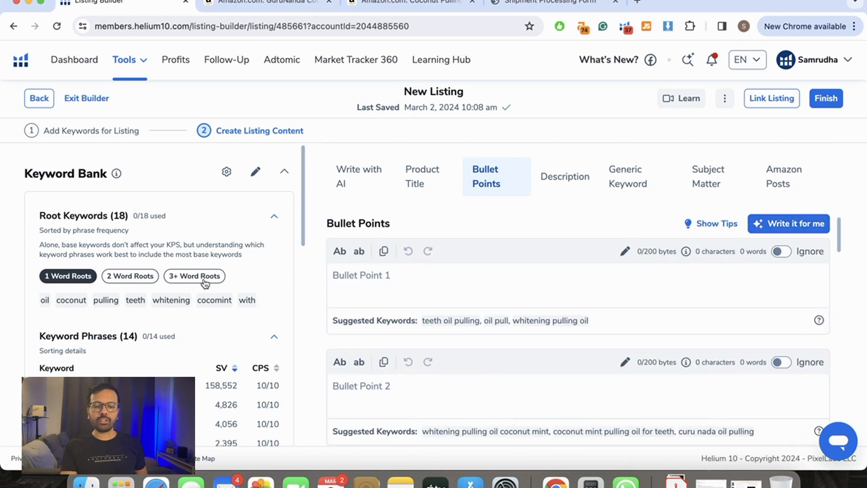
{"action": "scroll", "coordinate": [392, 403], "scroll_direction": "down", "scroll_amount": 1}
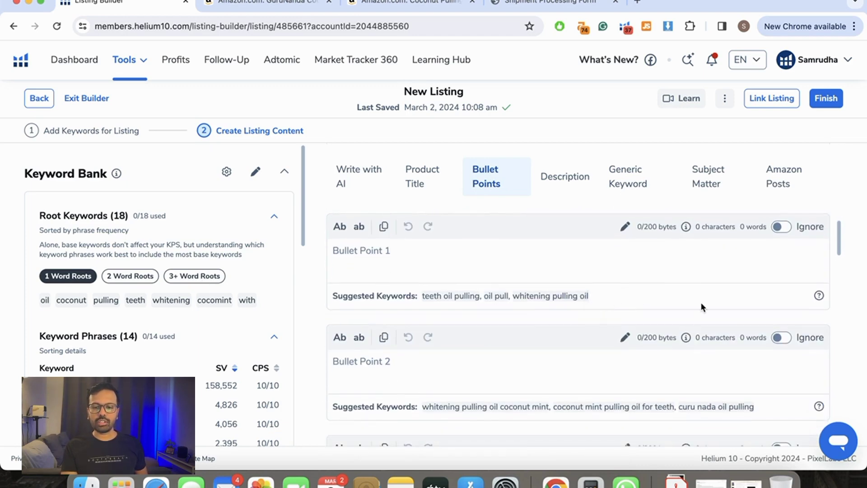
{"action": "scroll", "coordinate": [138, 321], "scroll_direction": "down", "scroll_amount": 5}
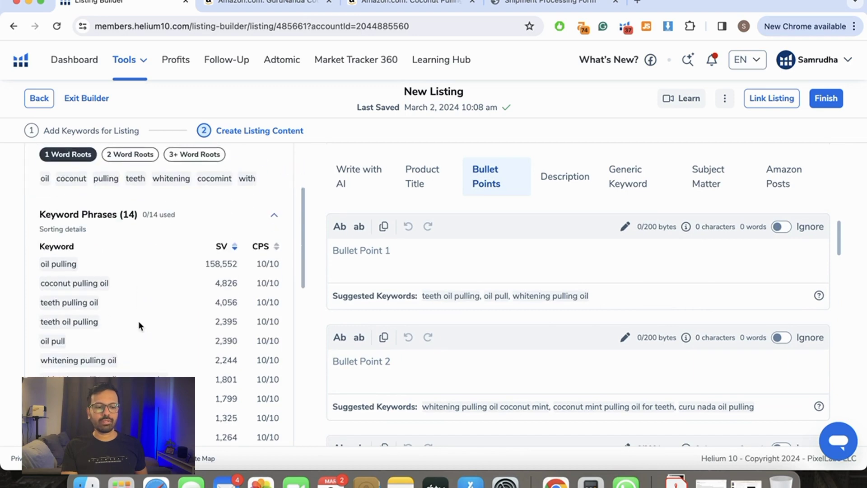
{"action": "scroll", "coordinate": [497, 280], "scroll_direction": "down", "scroll_amount": 10}
{"action": "left_click", "coordinate": [444, 279]}
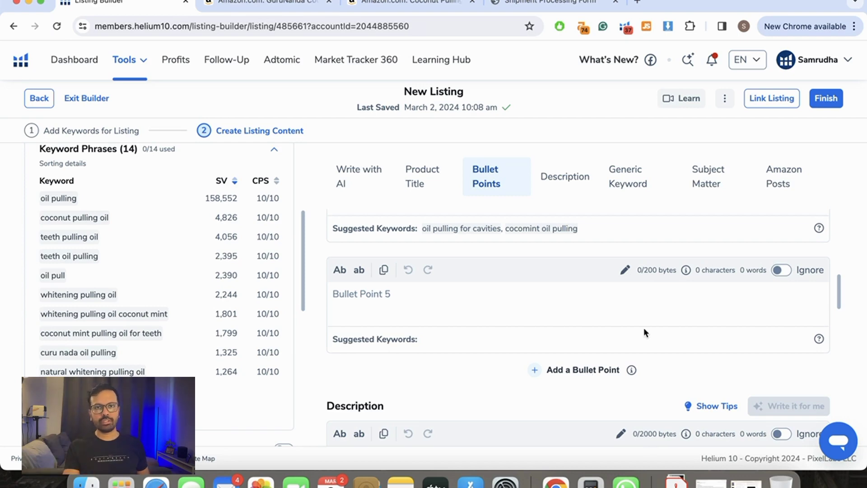
{"action": "scroll", "coordinate": [527, 310], "scroll_direction": "up", "scroll_amount": 5}
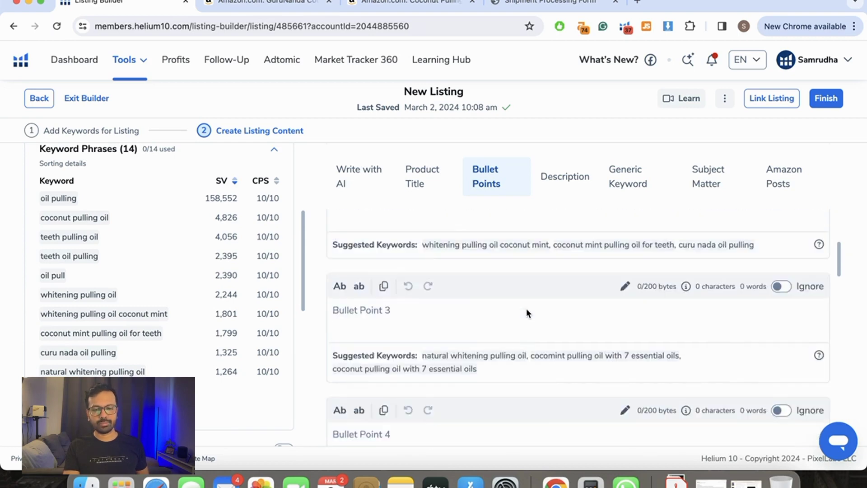
{"action": "scroll", "coordinate": [526, 308], "scroll_direction": "up", "scroll_amount": 7}
Generate AI bullet suggestions and review them, including Bullet Point 2's 'Effective Oil Pull' text
{"action": "left_click", "coordinate": [780, 346]}
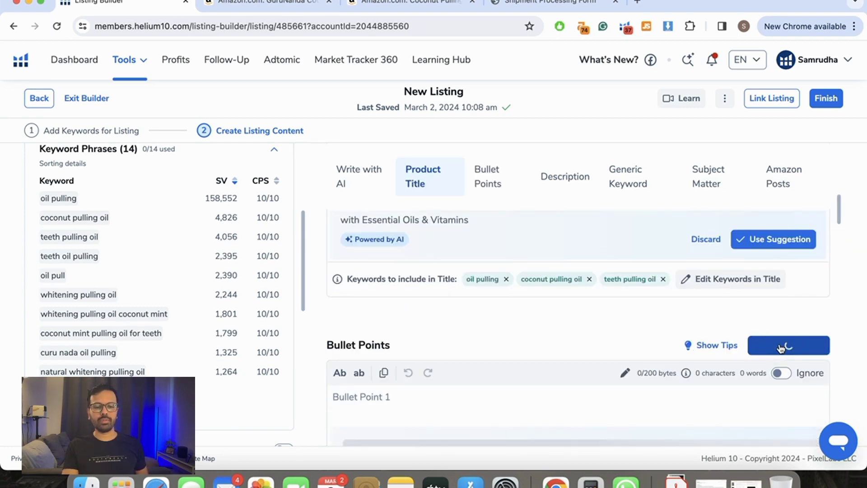
{"action": "scroll", "coordinate": [610, 326], "scroll_direction": "down", "scroll_amount": 1}
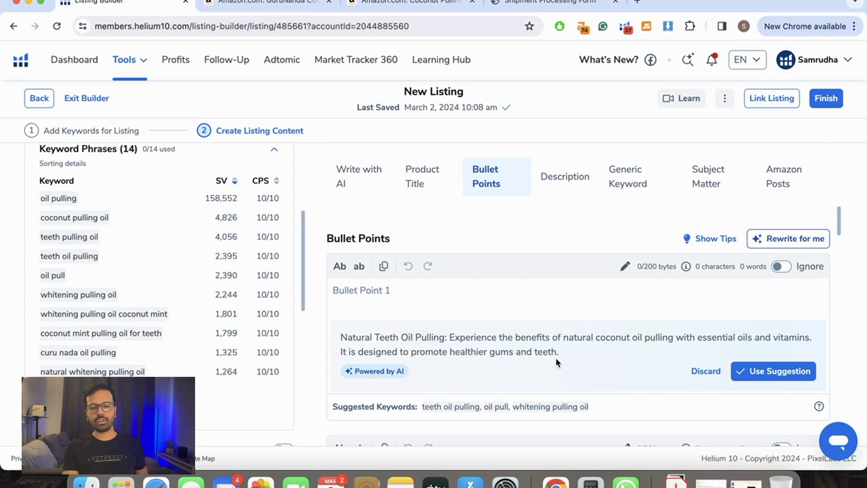
{"action": "scroll", "coordinate": [676, 336], "scroll_direction": "down", "scroll_amount": 3}
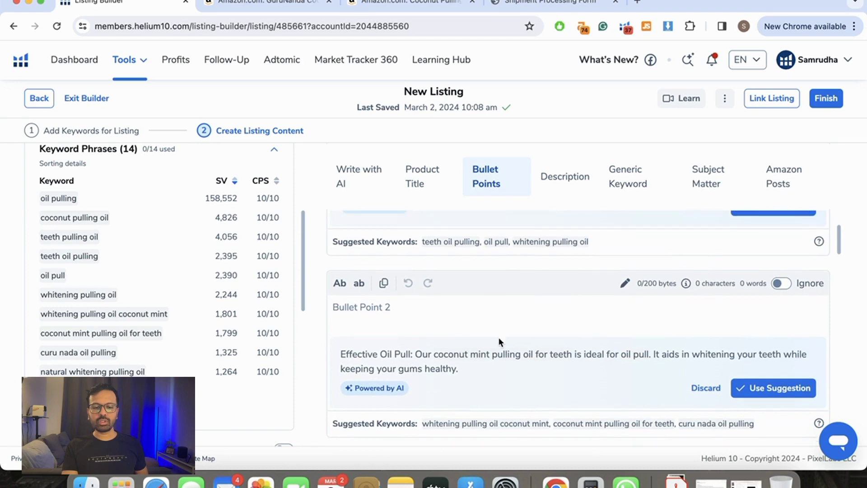
{"action": "scroll", "coordinate": [498, 337], "scroll_direction": "up", "scroll_amount": 1}
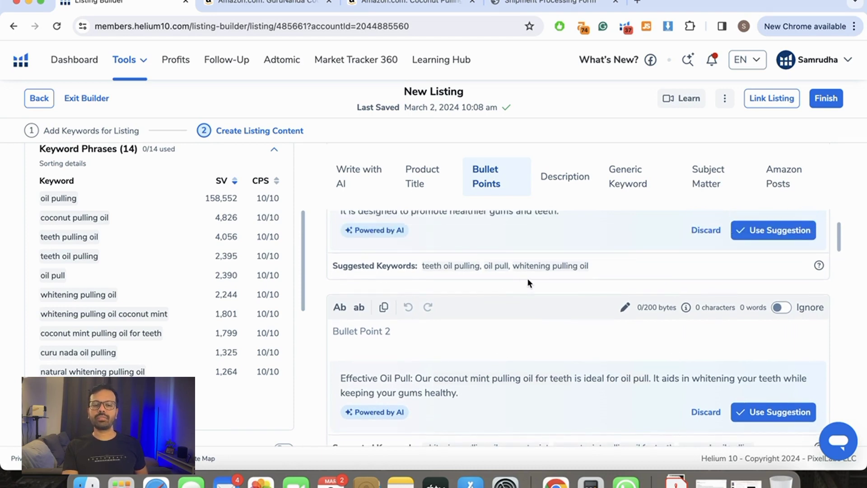
{"action": "scroll", "coordinate": [601, 395], "scroll_direction": "down", "scroll_amount": 2}
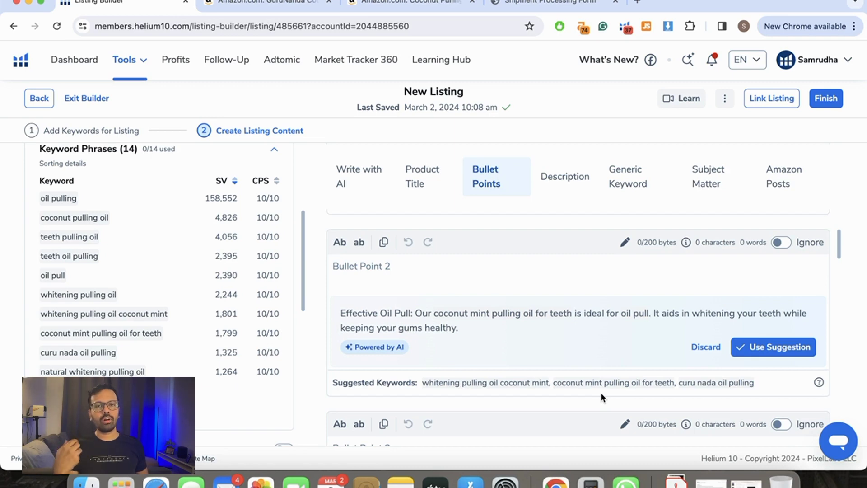
{"action": "scroll", "coordinate": [494, 283], "scroll_direction": "down", "scroll_amount": 1}
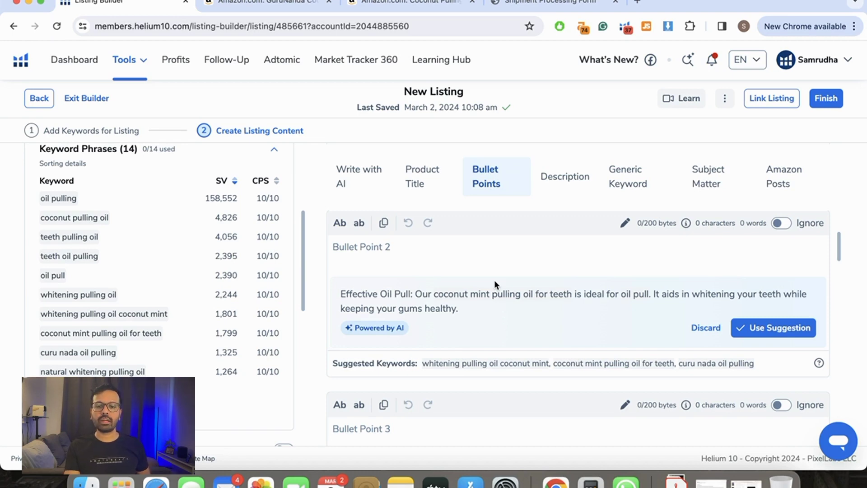
{"action": "left_click_drag", "start_coordinate": [653, 294], "coordinate": [761, 298]}
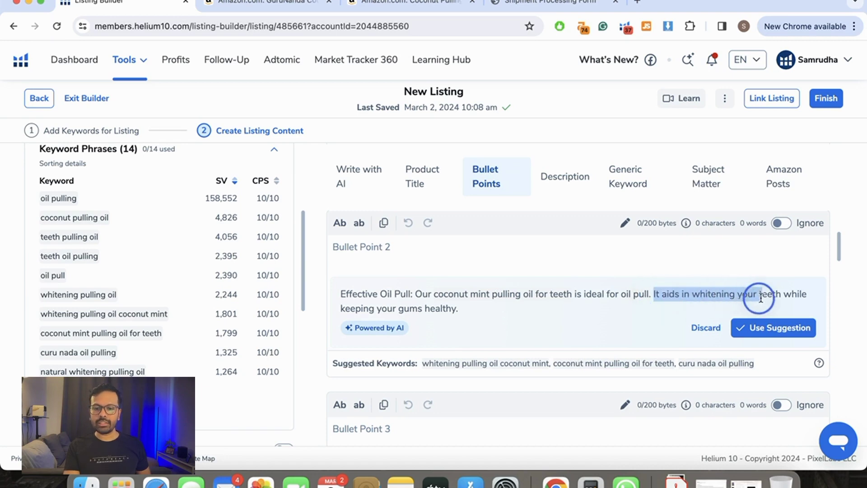
{"action": "left_click", "coordinate": [680, 281]}
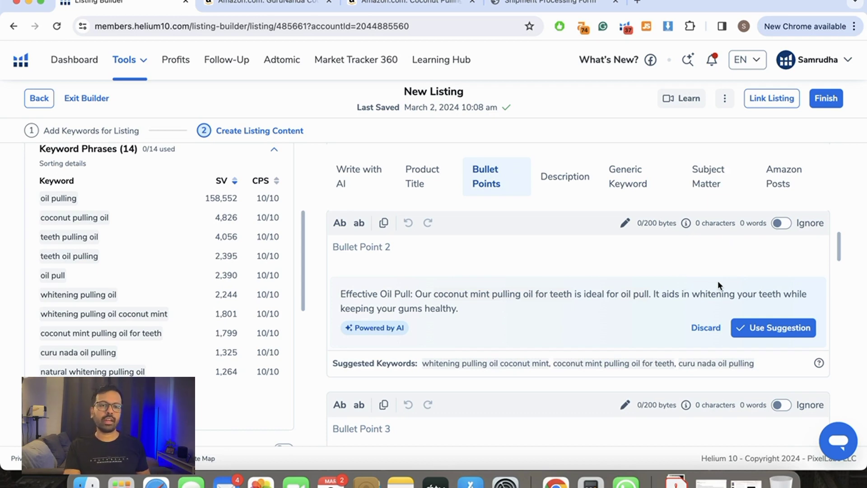
{"action": "scroll", "coordinate": [719, 283], "scroll_direction": "down", "scroll_amount": 4}
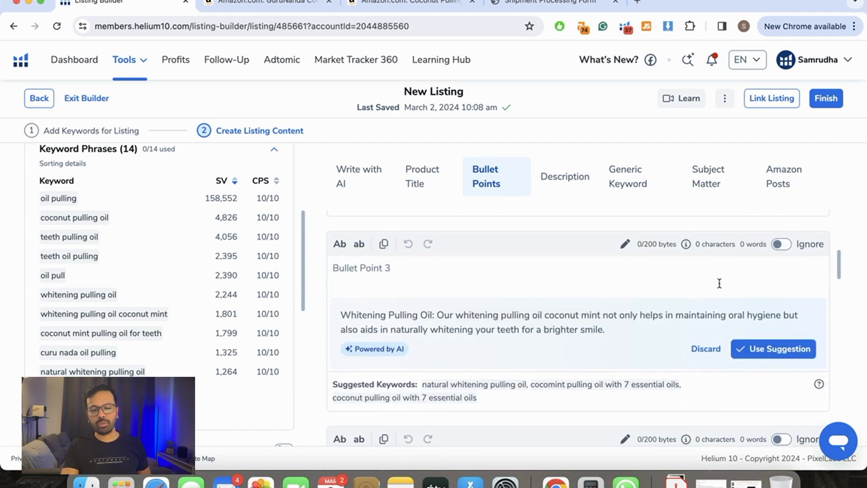
{"action": "scroll", "coordinate": [719, 283], "scroll_direction": "down", "scroll_amount": 1}
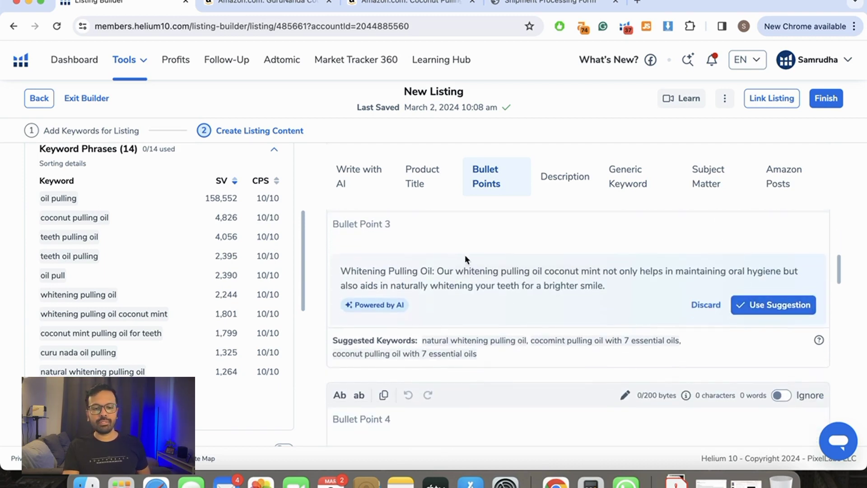
{"action": "scroll", "coordinate": [503, 276], "scroll_direction": "down", "scroll_amount": 8}
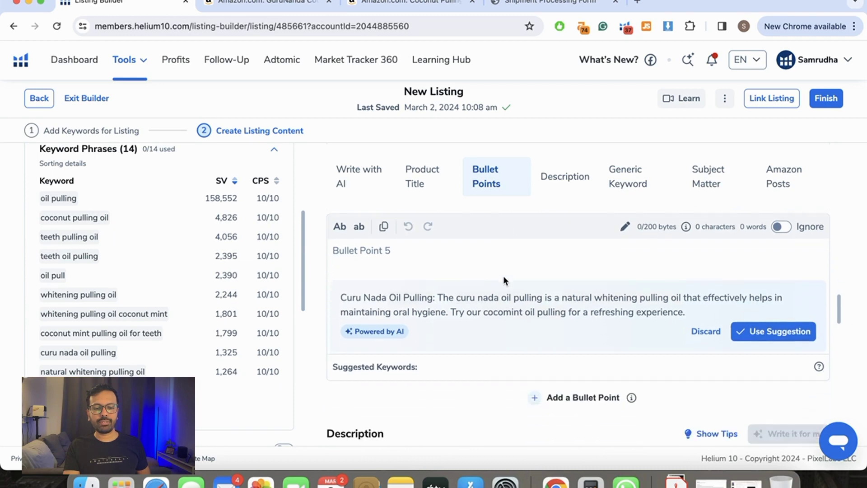
{"action": "scroll", "coordinate": [503, 276], "scroll_direction": "up", "scroll_amount": 4}
{"action": "scroll", "coordinate": [503, 276], "scroll_direction": "down", "scroll_amount": 4}
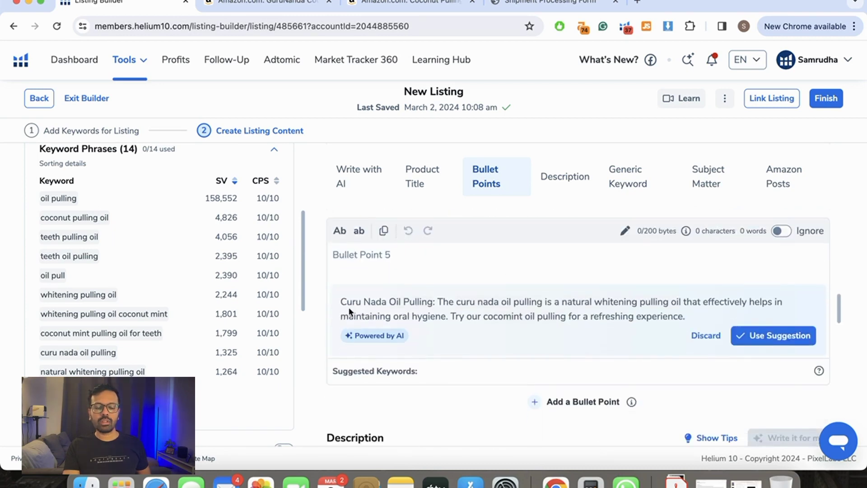
{"action": "triple_click", "coordinate": [346, 302]}
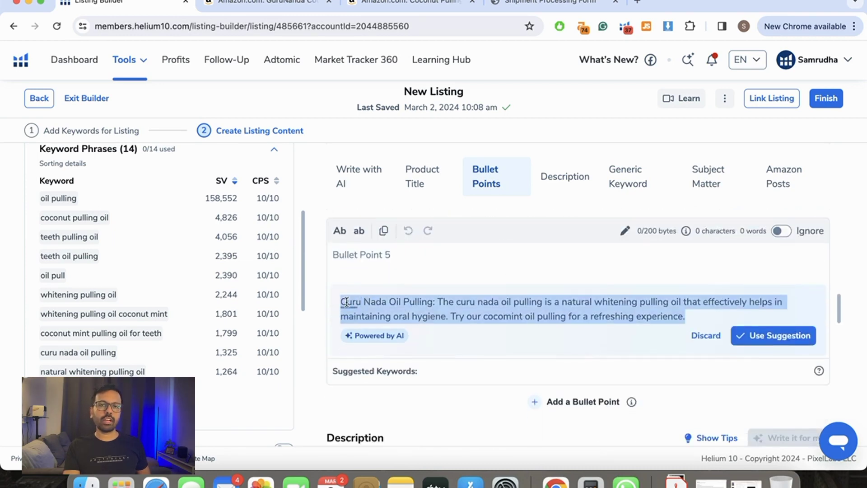
{"action": "left_click", "coordinate": [346, 302]}
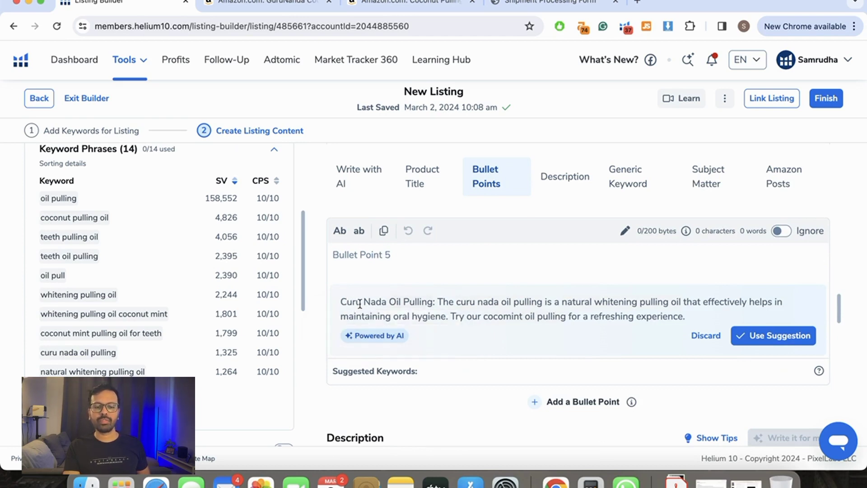
{"action": "left_click", "coordinate": [353, 303]}
{"action": "left_click", "coordinate": [435, 271]}
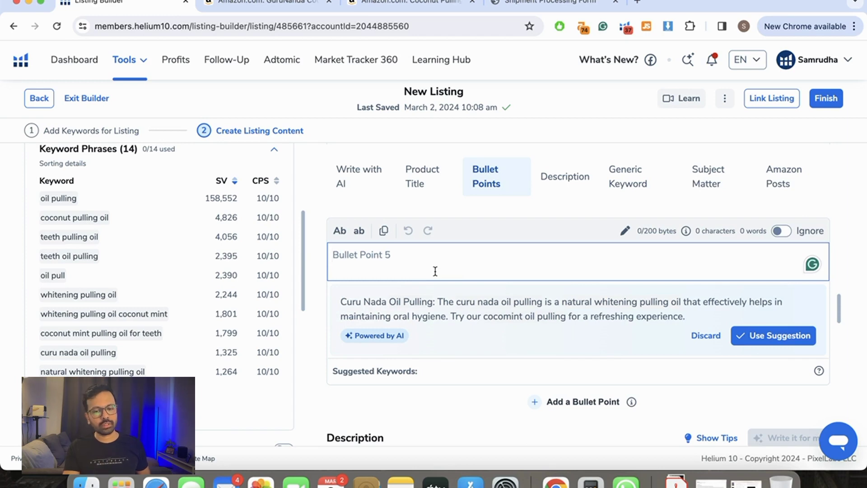
{"action": "scroll", "coordinate": [434, 270], "scroll_direction": "down", "scroll_amount": 5}
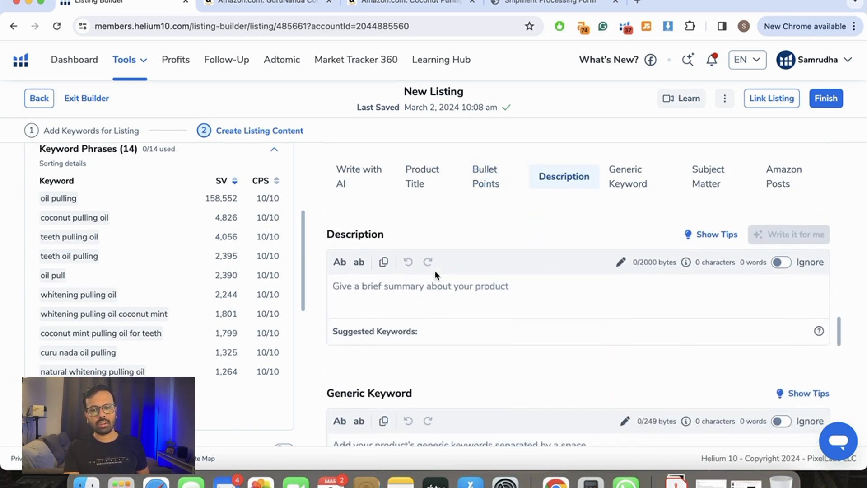
{"action": "left_click", "coordinate": [457, 292]}
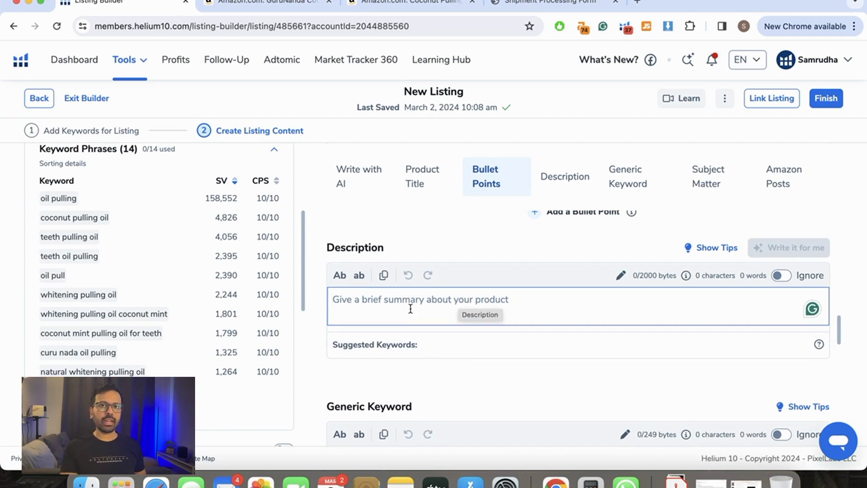
{"action": "scroll", "coordinate": [387, 306], "scroll_direction": "down", "scroll_amount": 1}
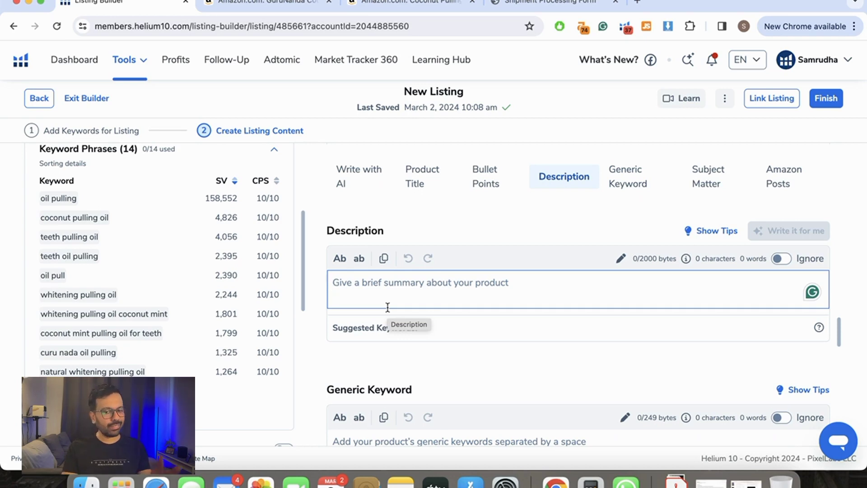
{"action": "scroll", "coordinate": [386, 309], "scroll_direction": "down", "scroll_amount": 3}
{"action": "scroll", "coordinate": [387, 310], "scroll_direction": "up", "scroll_amount": 3}
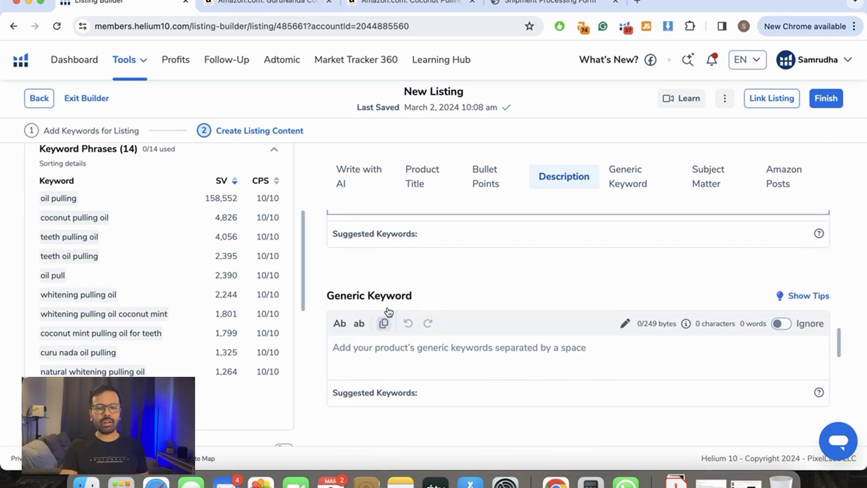